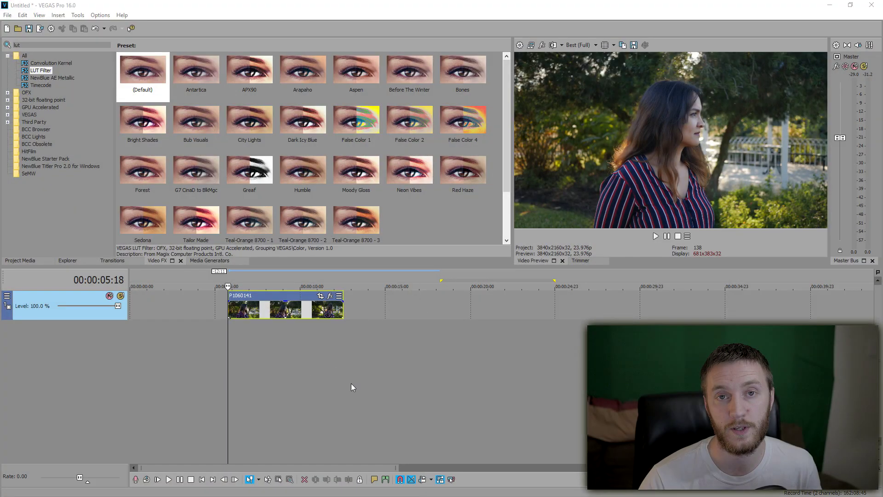
- Preview the park clip, then return the playhead to the clip's start
key("space")
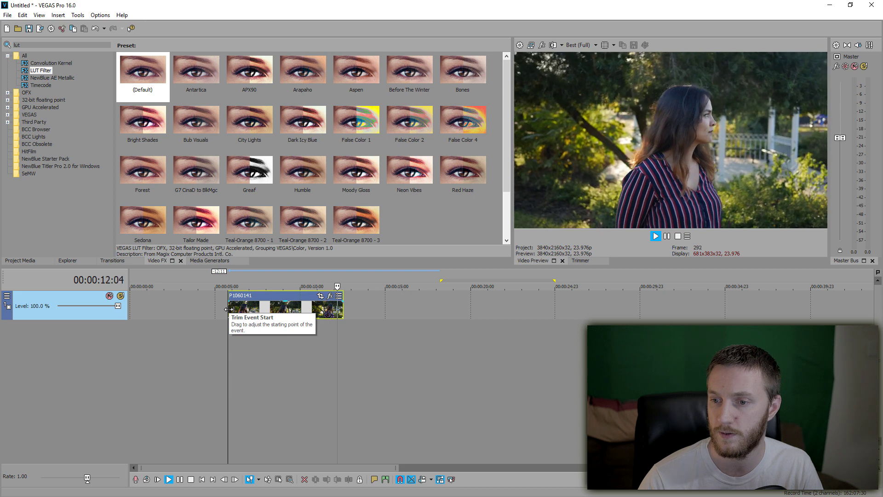
key("Return")
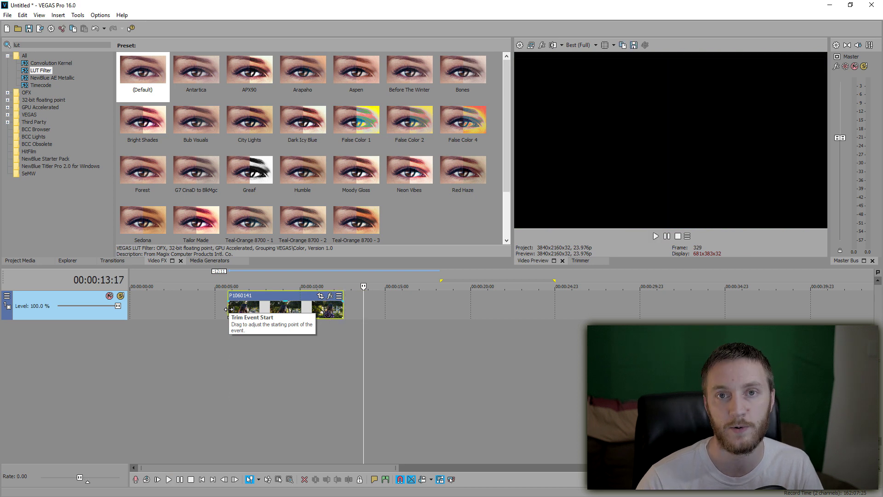
left_click(228, 309)
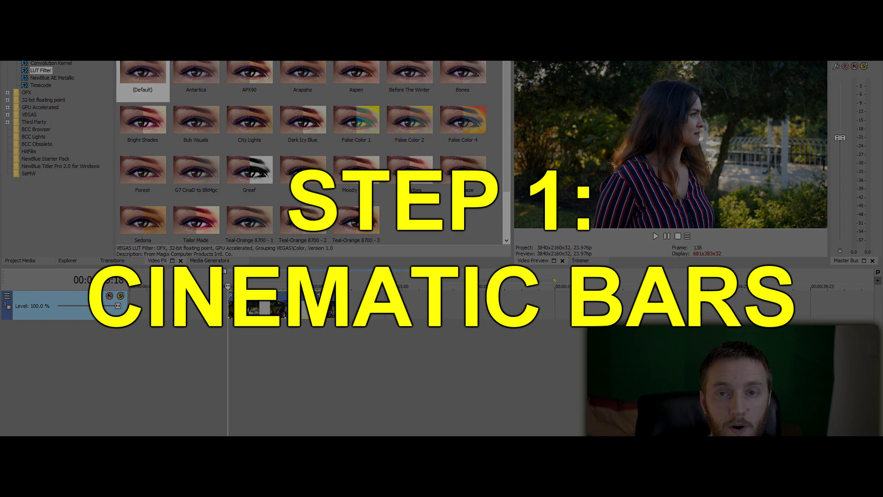
- Insert a video track above the clip and paste the Cinemascope 2.35:1 croplines event, extended to the clip's end
right_click(204, 300)
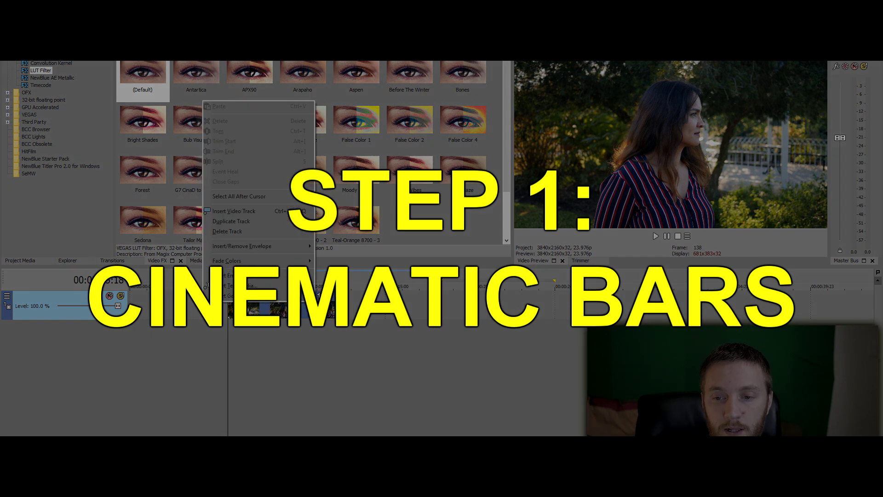
left_click(254, 213)
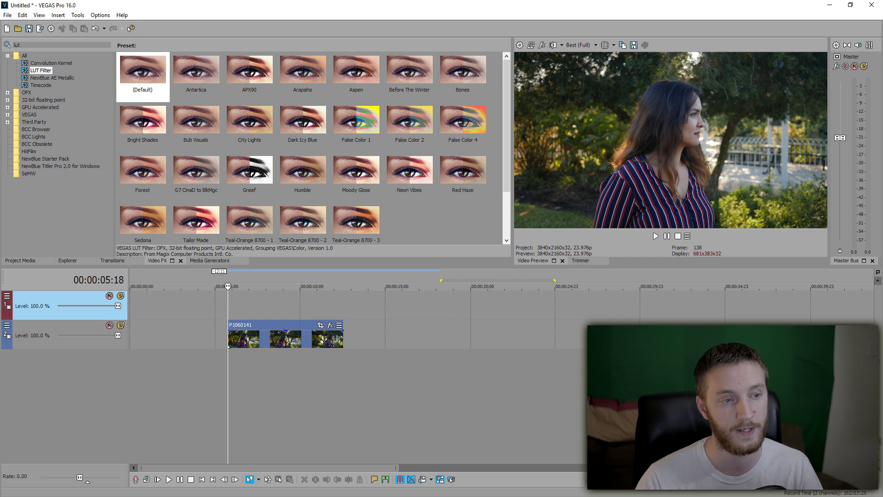
key("ctrl+v")
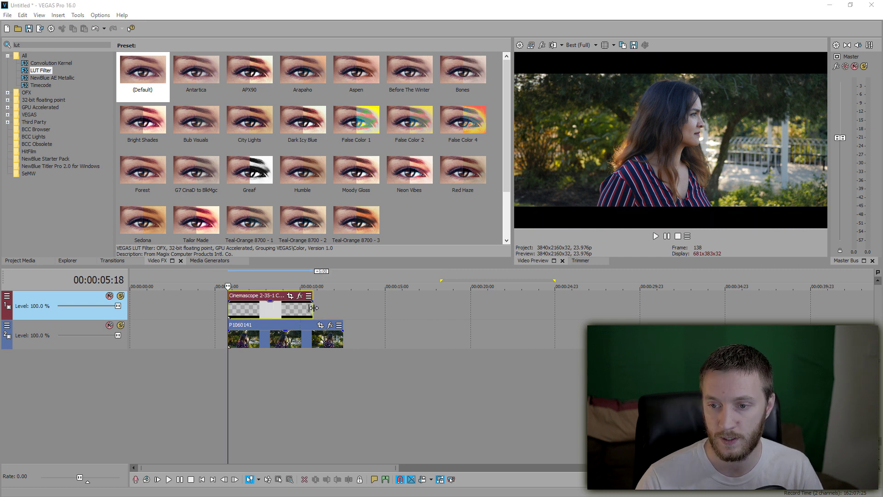
left_click_drag(313, 308, 343, 307)
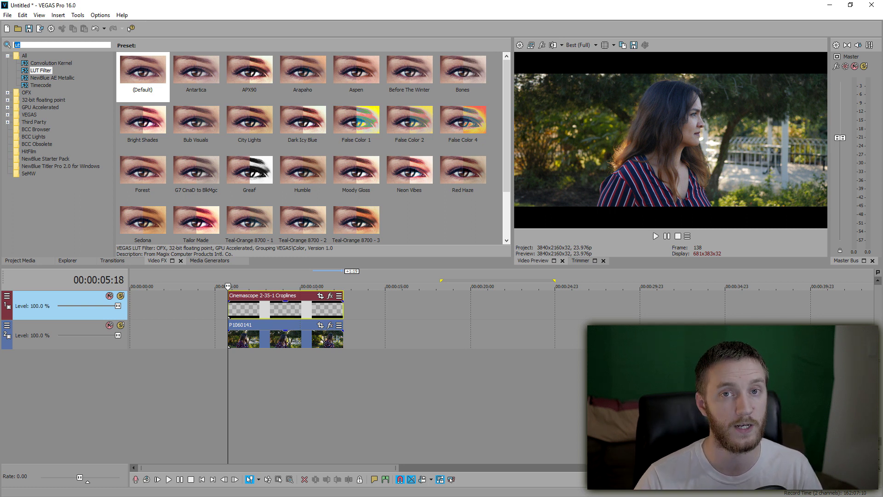
- Search Video FX for 'vign' and apply the Vignette (Default) preset to the park clip
type("vign")
left_click(39, 100)
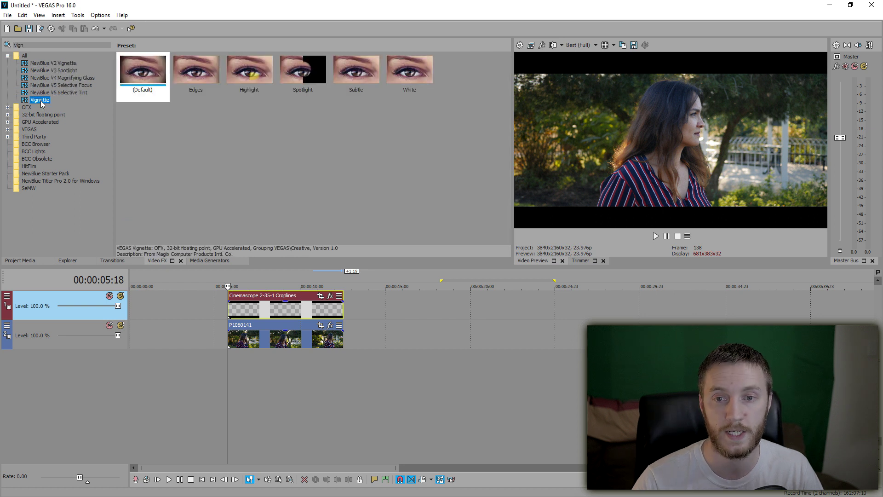
left_click_drag(140, 77, 256, 341)
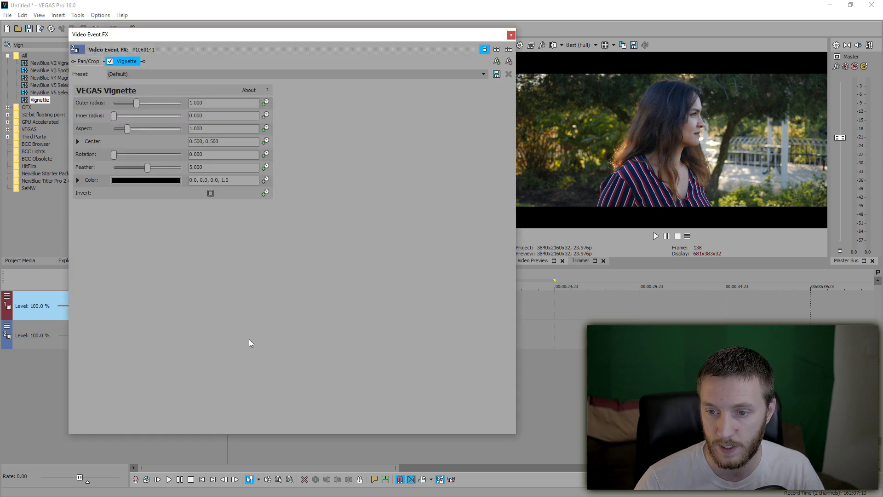
left_click(510, 35)
- Move the croplines event off the clip and compare the vignette at frames 262 and 232
left_click_drag(322, 305, 560, 305)
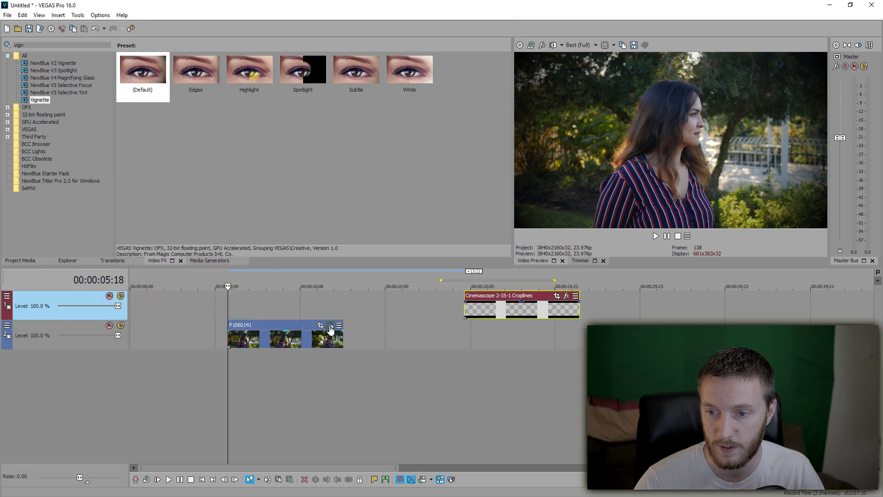
left_click(330, 325)
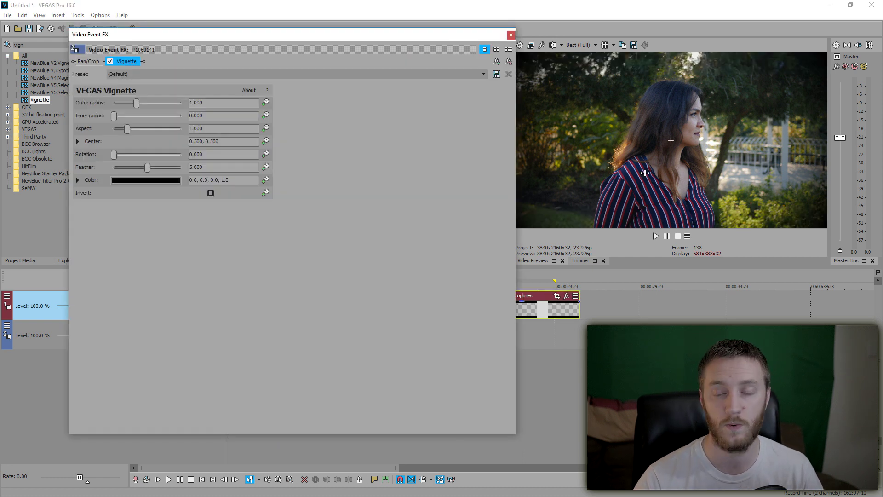
left_click_drag(326, 40, 303, 54)
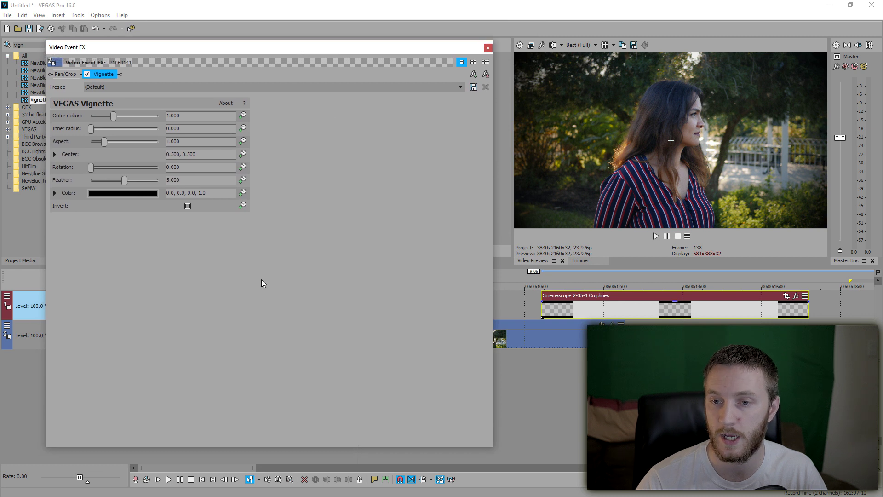
left_click(512, 369)
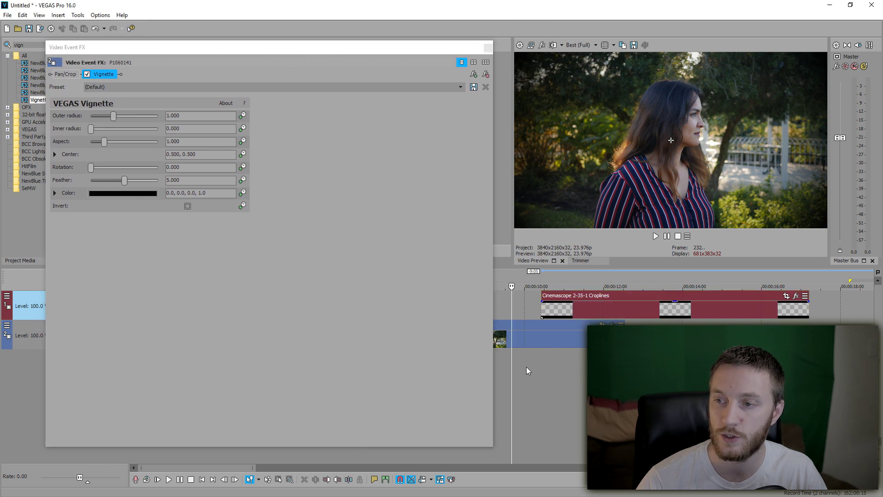
left_click(561, 355)
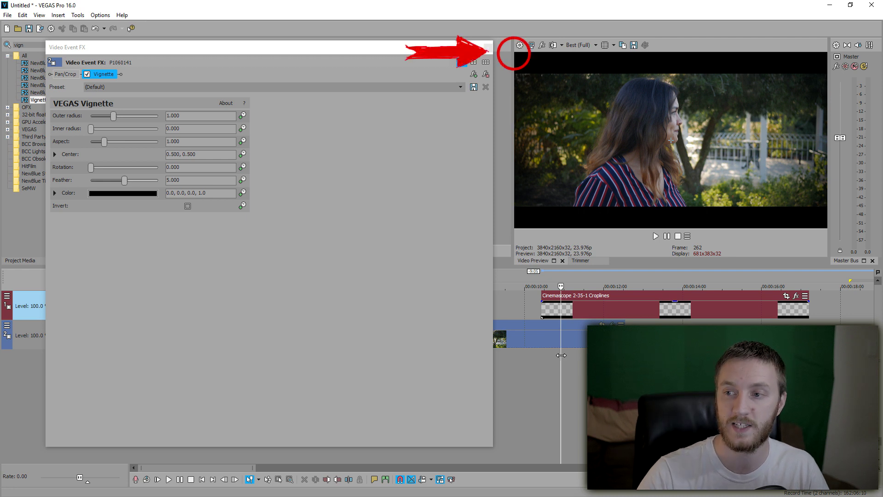
left_click(510, 310)
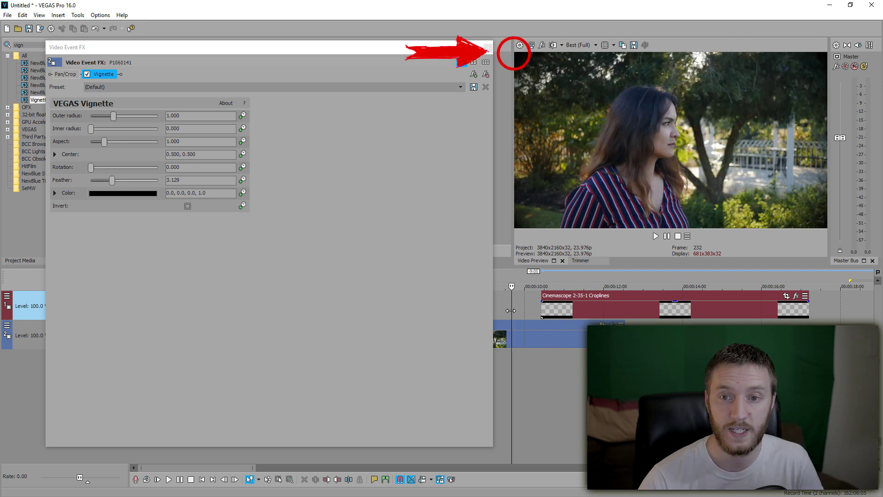
left_click(558, 311)
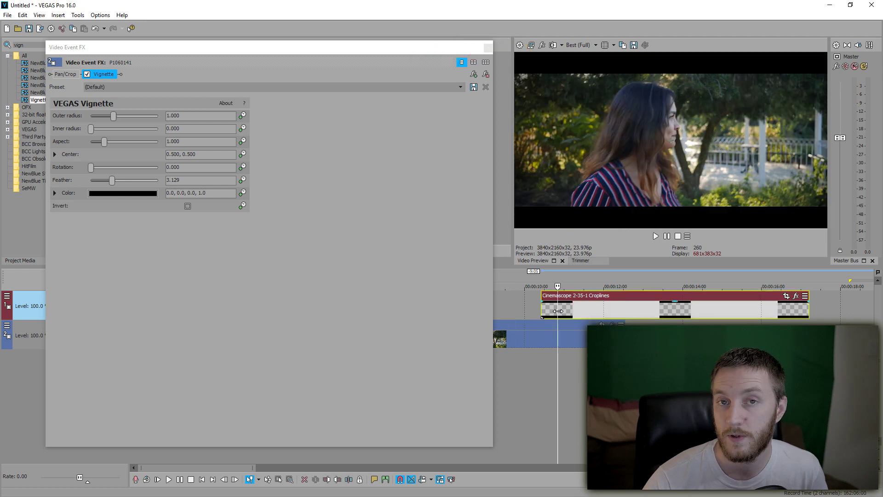
- Remove the Vignette effect from the clip's FX chain, leaving only Pan/Crop
left_click(488, 47)
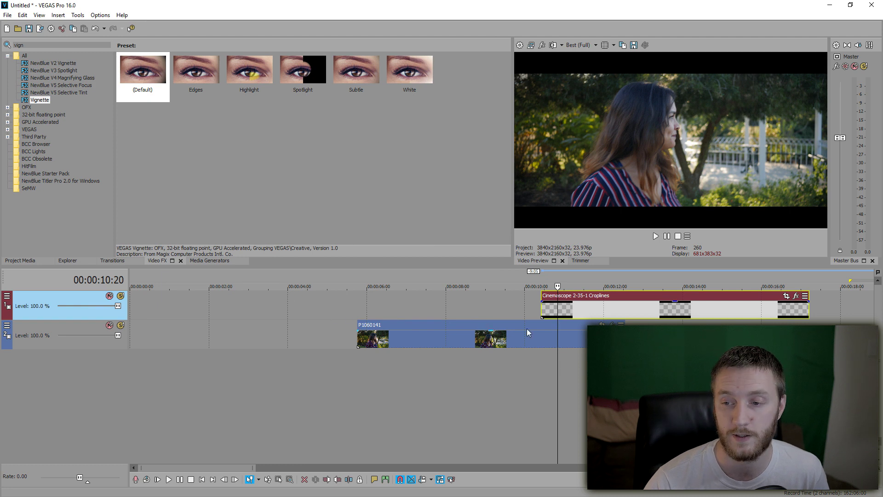
left_click(611, 324)
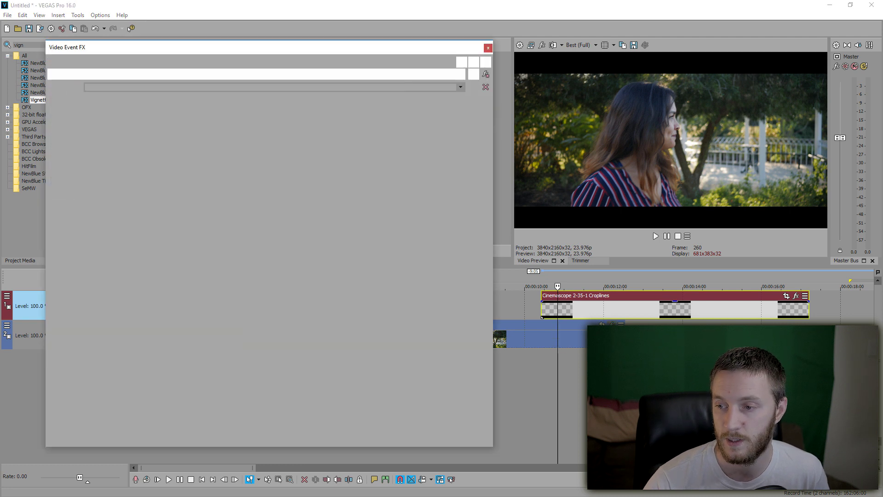
left_click(485, 75)
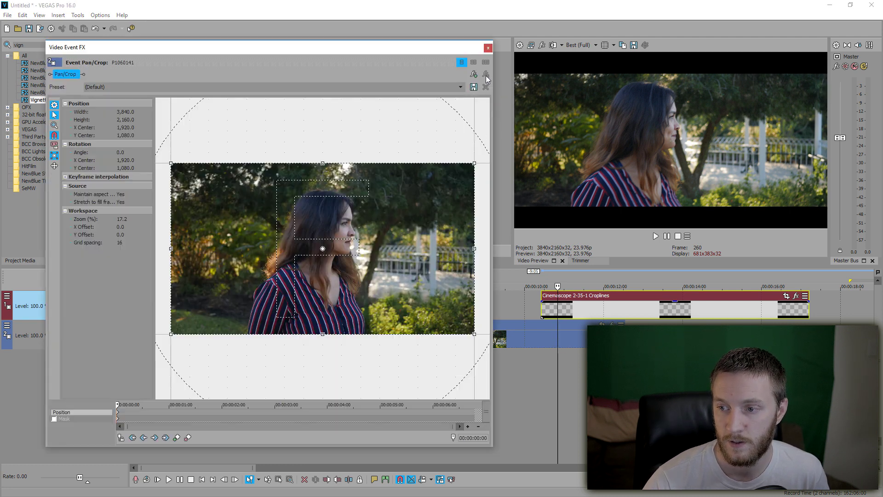
left_click(488, 48)
- Place an Elliptical Transparent to Black Color Gradient event on the top track
left_click(208, 261)
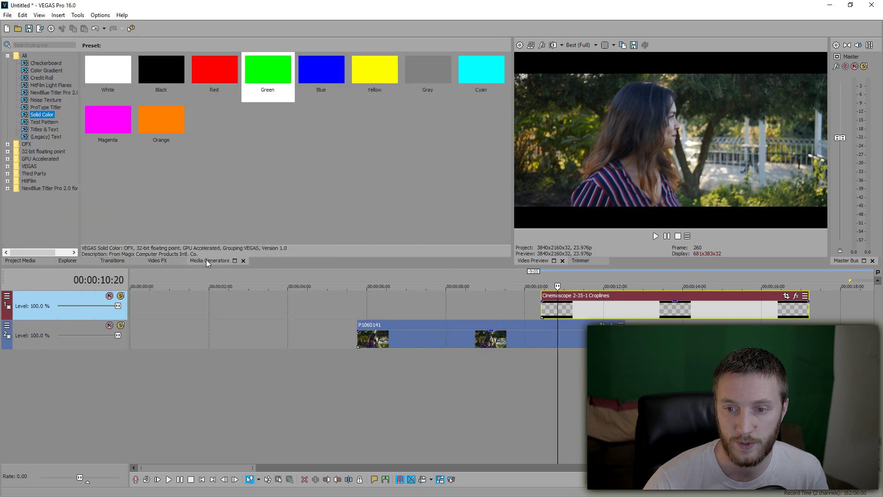
left_click(49, 71)
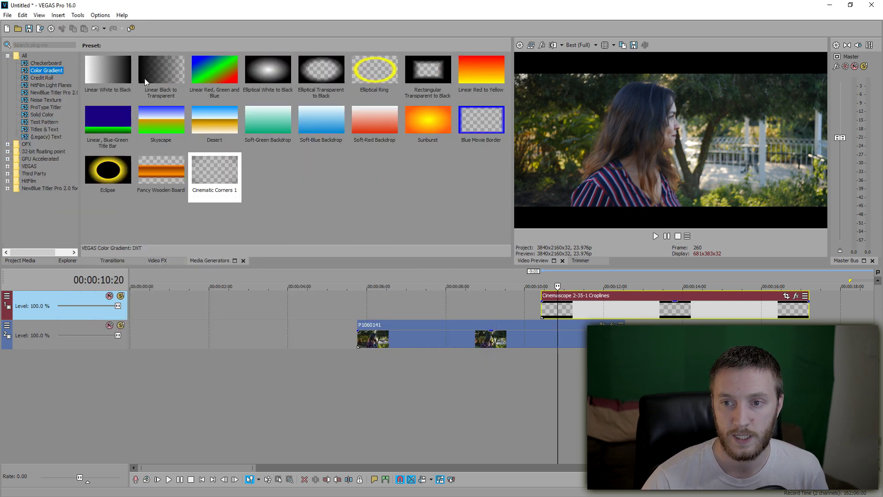
left_click(325, 75)
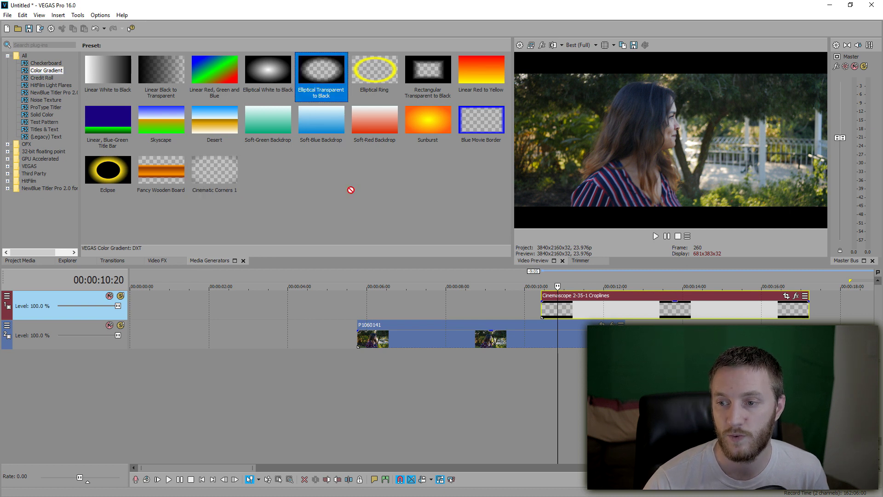
left_click_drag(350, 190, 389, 300)
left_click(405, 317)
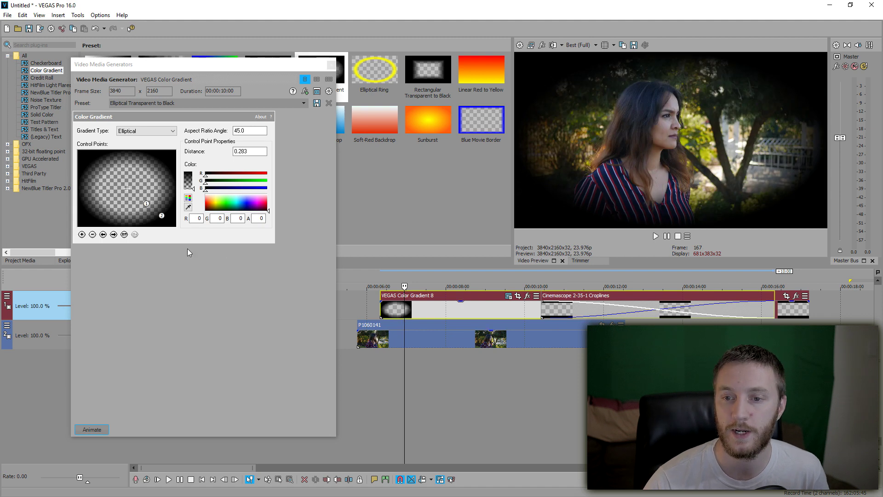
- Push the gradient's outer point to the corner and set the inner point's Distance to 0.450
left_click(162, 216)
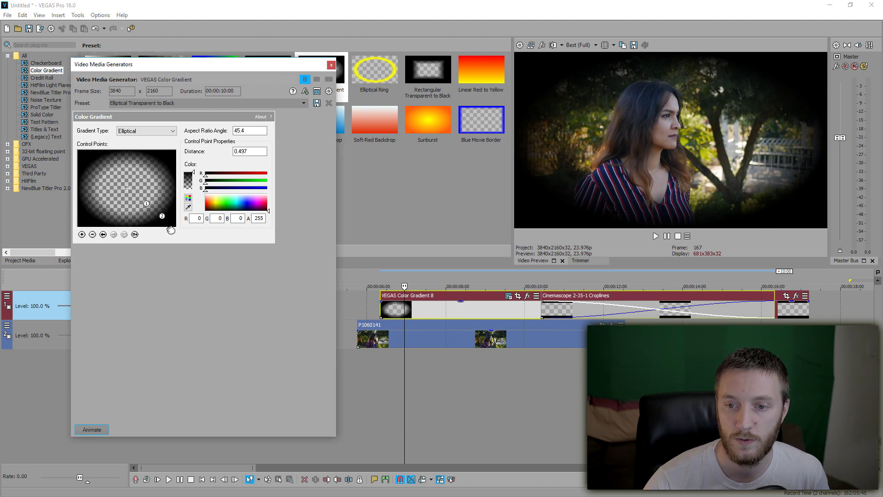
left_click_drag(170, 230, 216, 265)
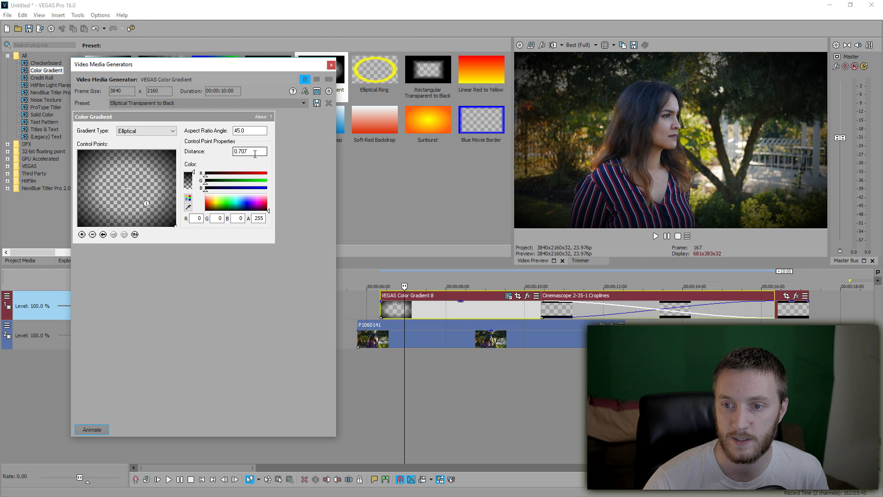
left_click(252, 150)
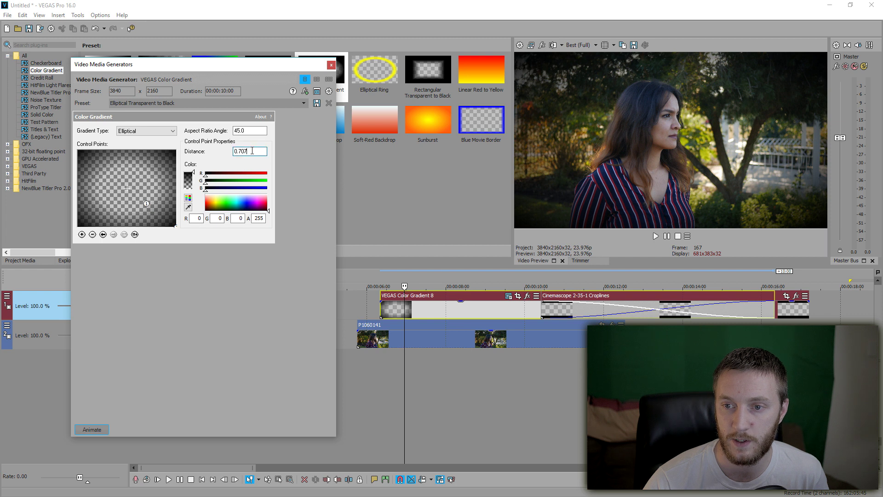
left_click(147, 203)
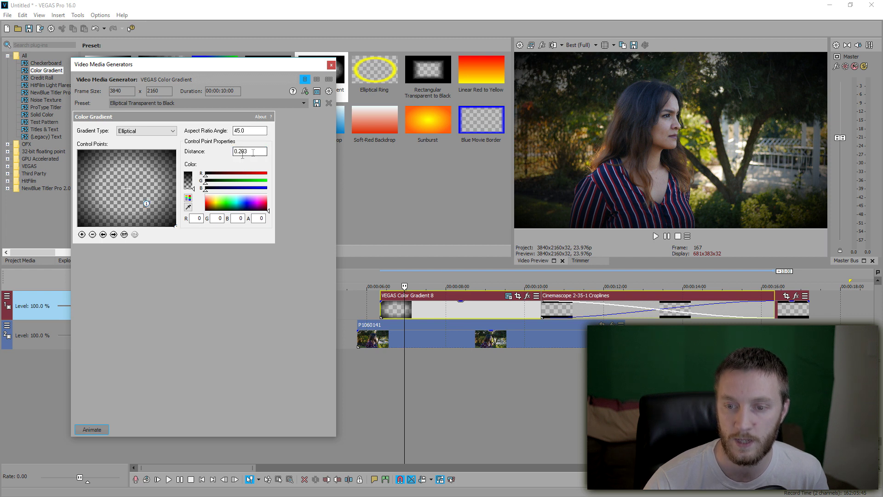
left_click_drag(253, 152, 237, 153)
type("45")
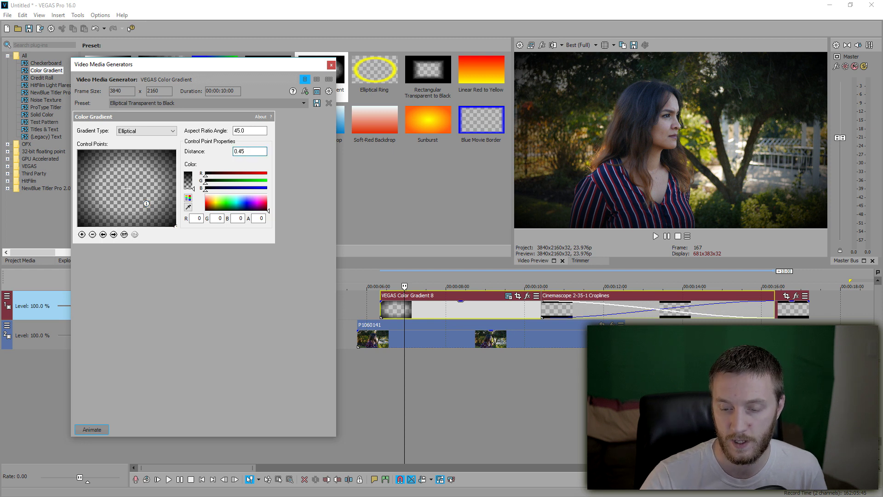
key("Return")
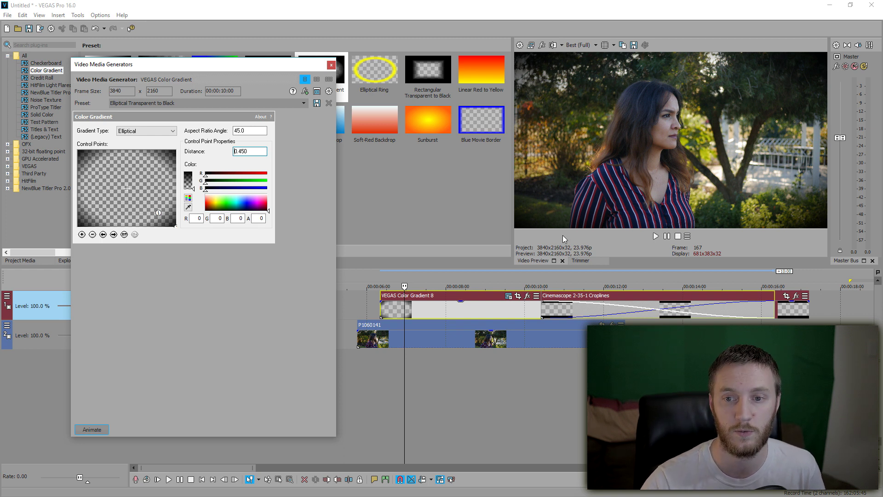
- Lower the outer control point colour's alpha to 64
left_click(175, 225)
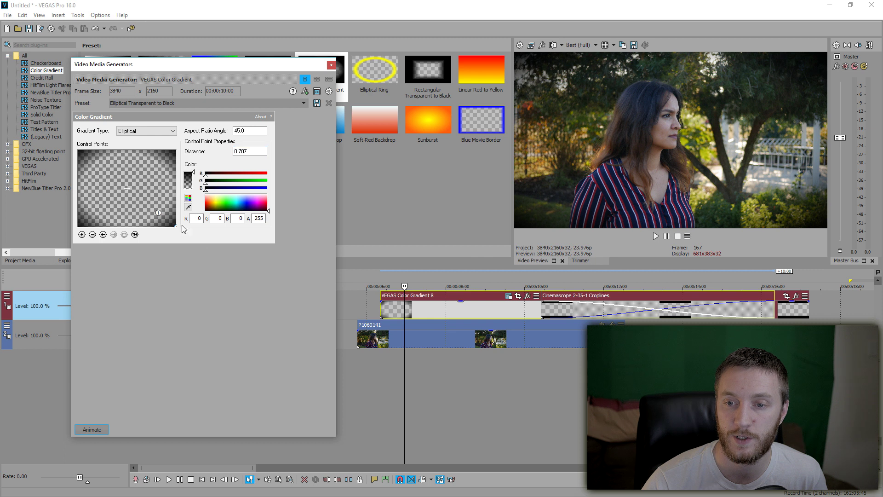
double_click(258, 218)
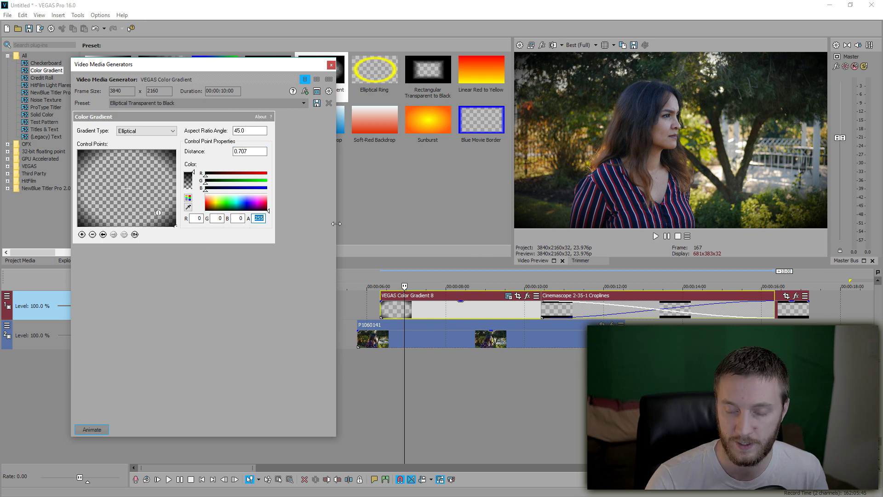
type("64")
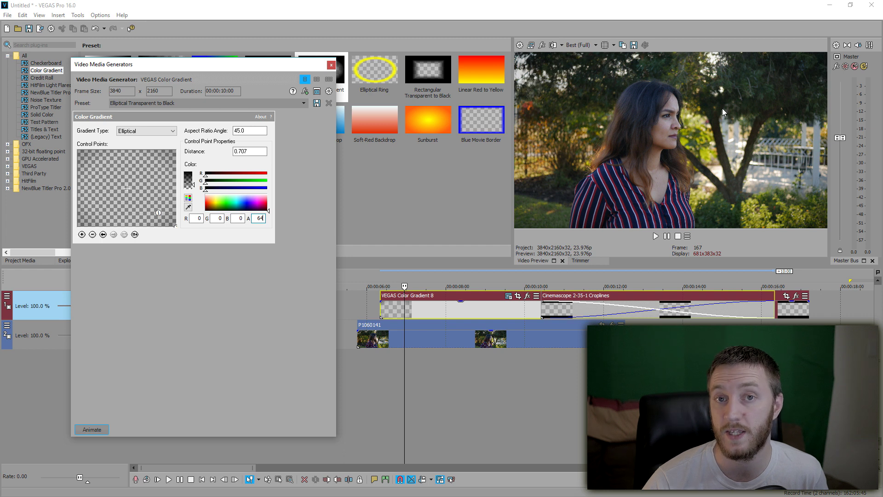
left_click(330, 65)
- Shift the gradient slightly earlier, then move the Cinemascope croplines onto a new top video track
left_click_drag(409, 310, 386, 310)
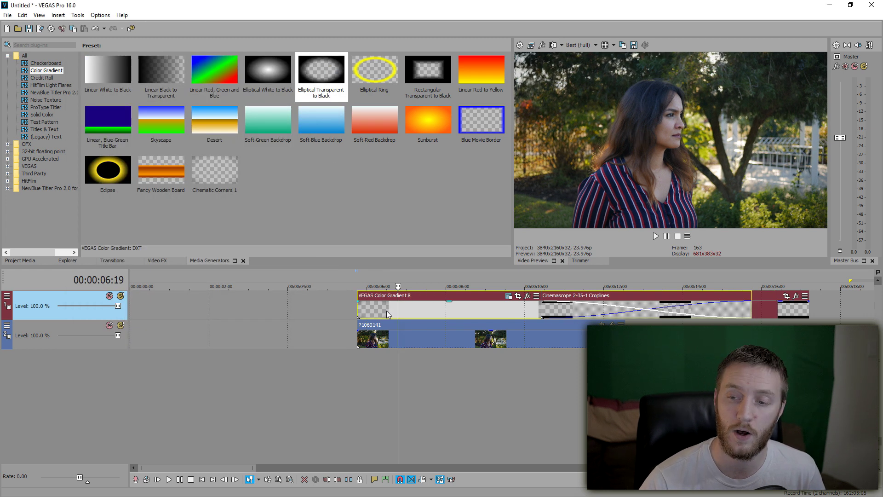
left_click(385, 311)
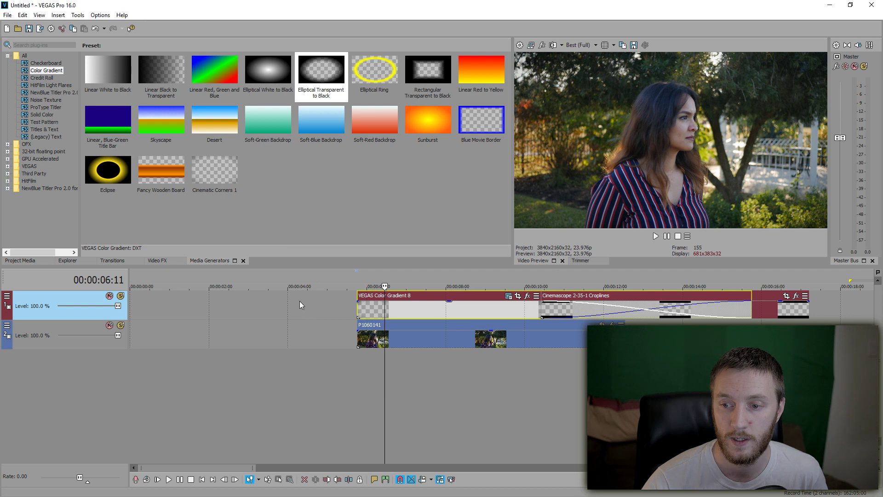
right_click(324, 309)
left_click(361, 217)
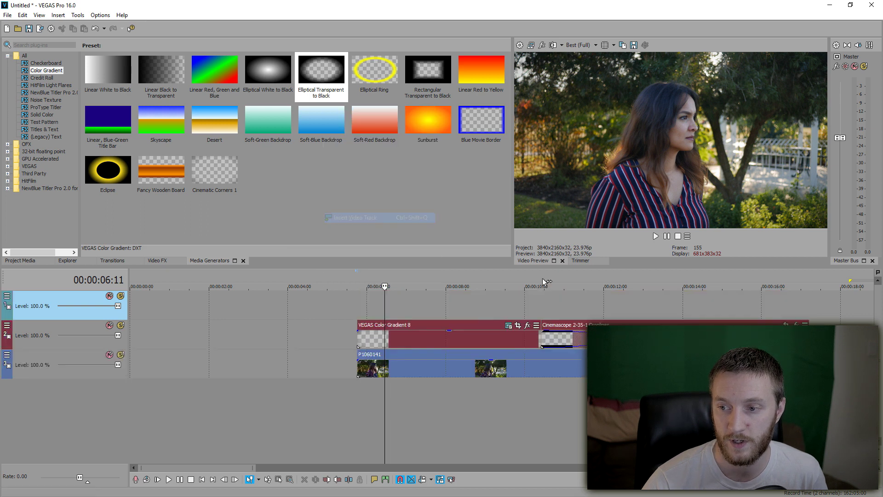
left_click_drag(772, 329, 589, 301)
left_click(384, 340)
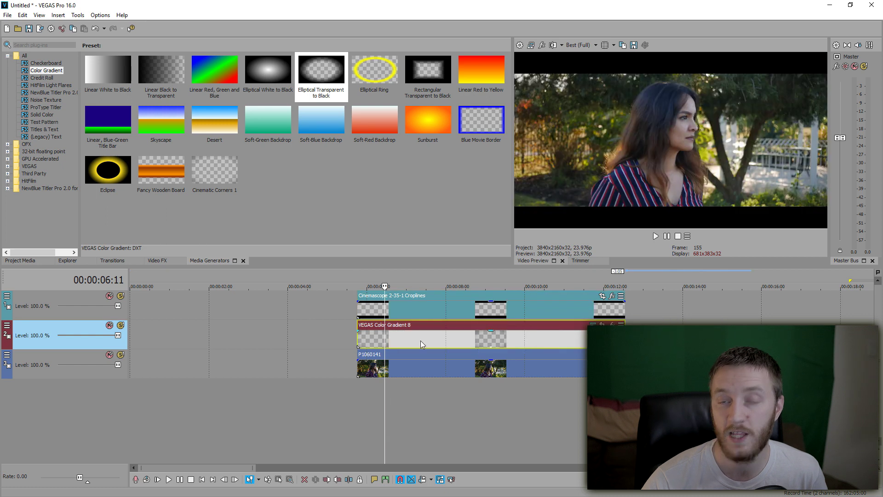
left_click(421, 343)
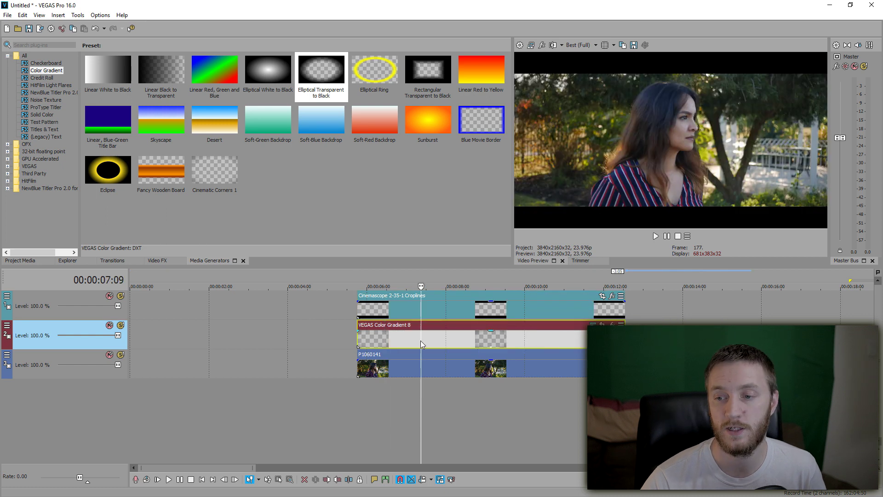
- Search Video FX for 'cinem' and apply Deform's Cinematic Corners Squish 1 preset to the gradient event
left_click(157, 260)
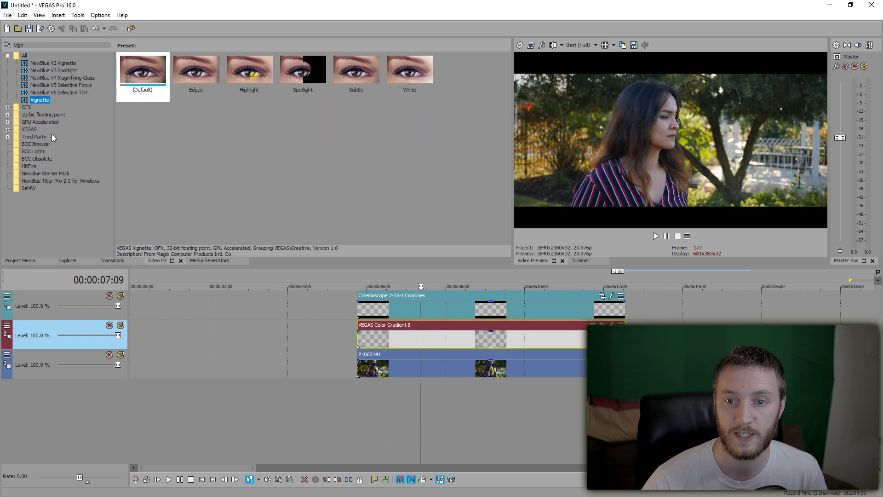
double_click(35, 44)
type("cinem")
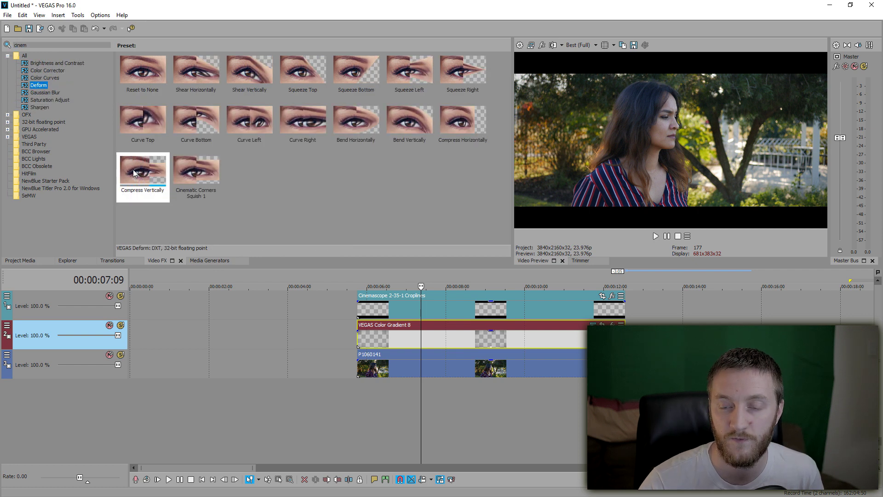
left_click_drag(134, 169, 392, 342)
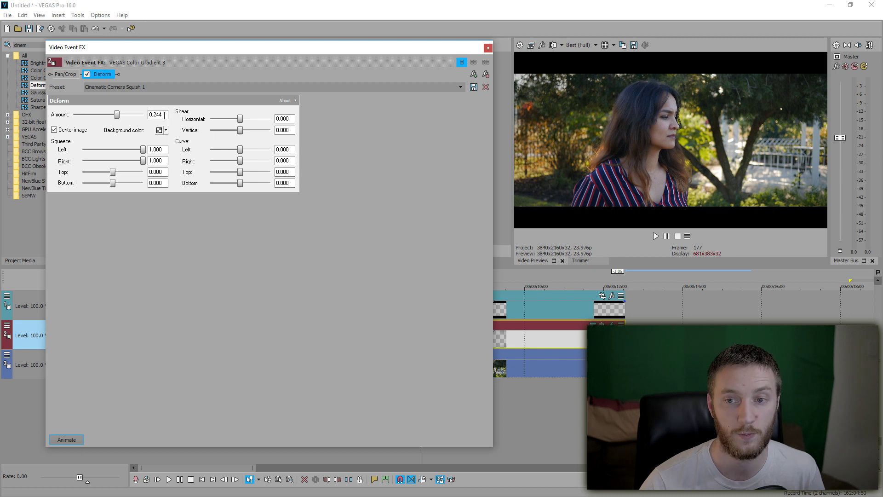
left_click(488, 48)
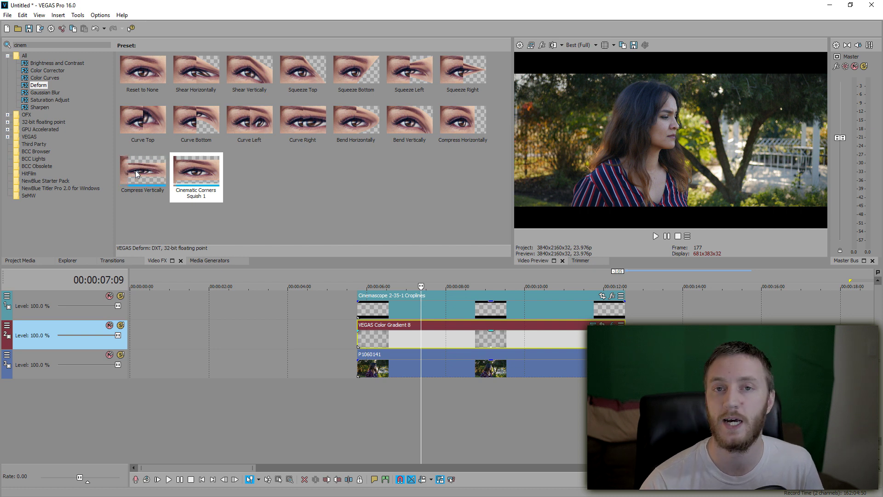
left_click(40, 108)
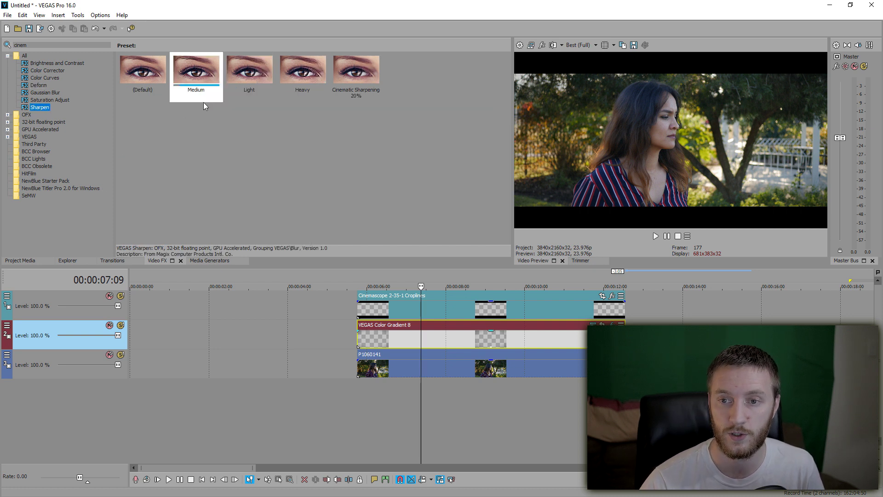
- Apply the Light sharpen preset to track 3 and try a new amount value
left_click(245, 72)
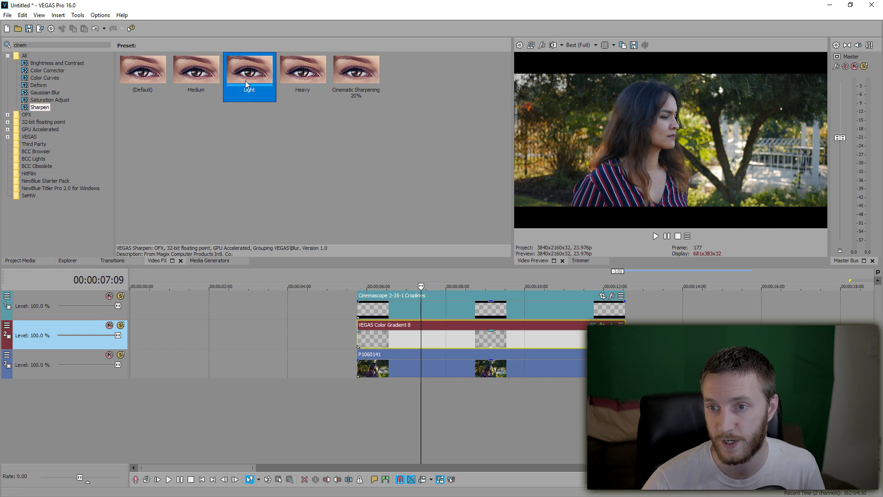
left_click_drag(245, 81, 73, 347)
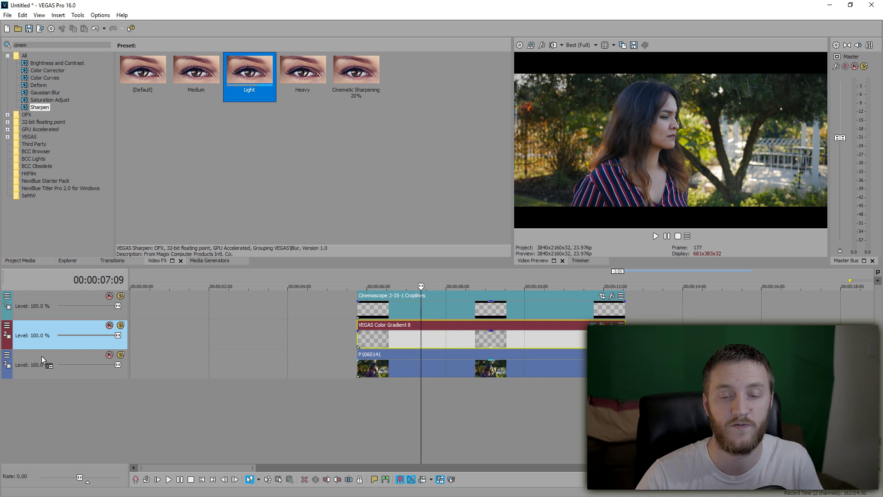
left_click_drag(41, 355, 41, 356)
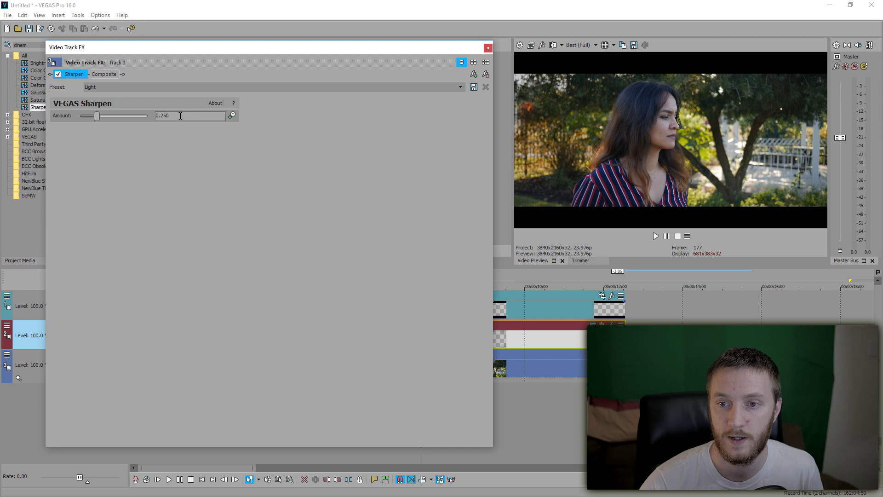
left_click_drag(181, 116, 162, 121)
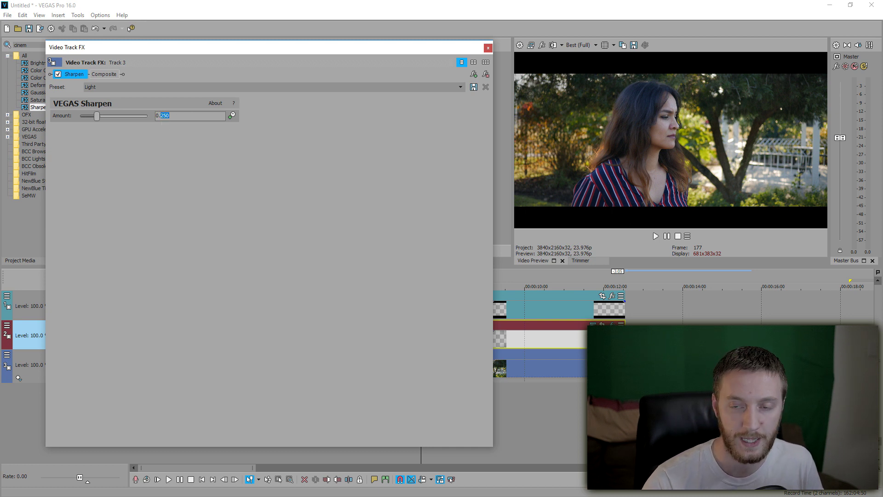
type("200")
key("Return")
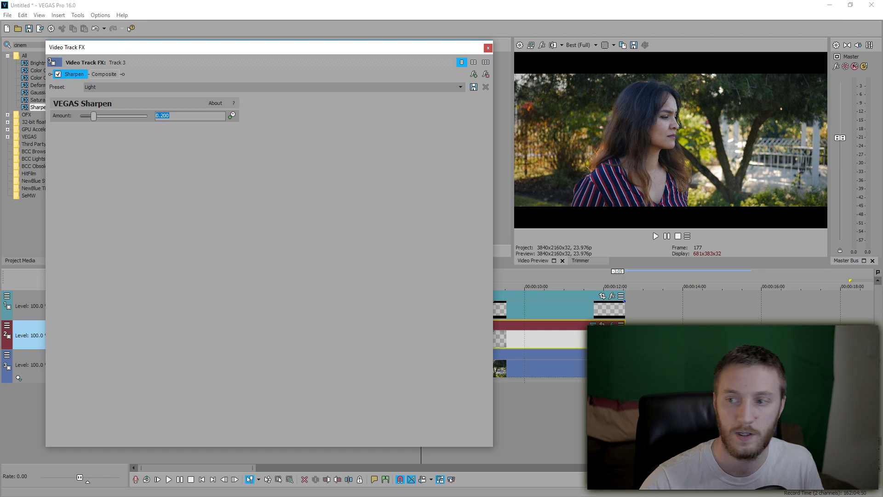
left_click(486, 49)
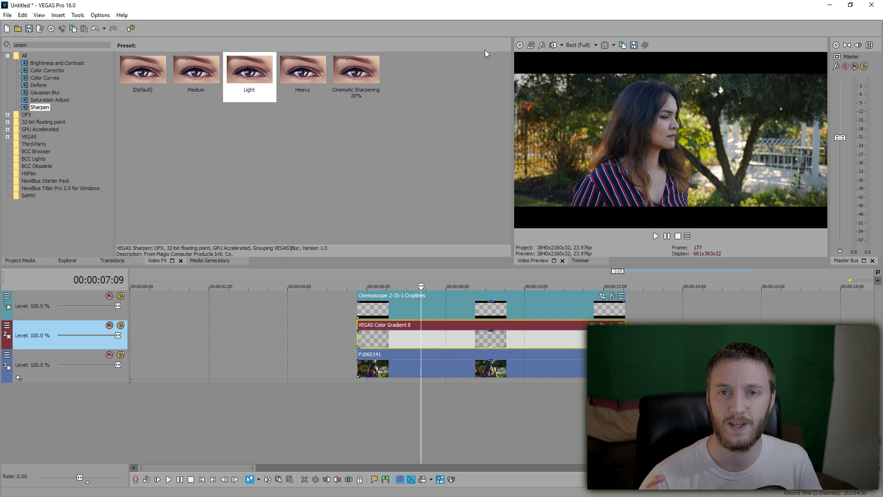
- Reapply Light sharpening to the whole footage track with its amount set to 0.200
left_click_drag(249, 74, 18, 382)
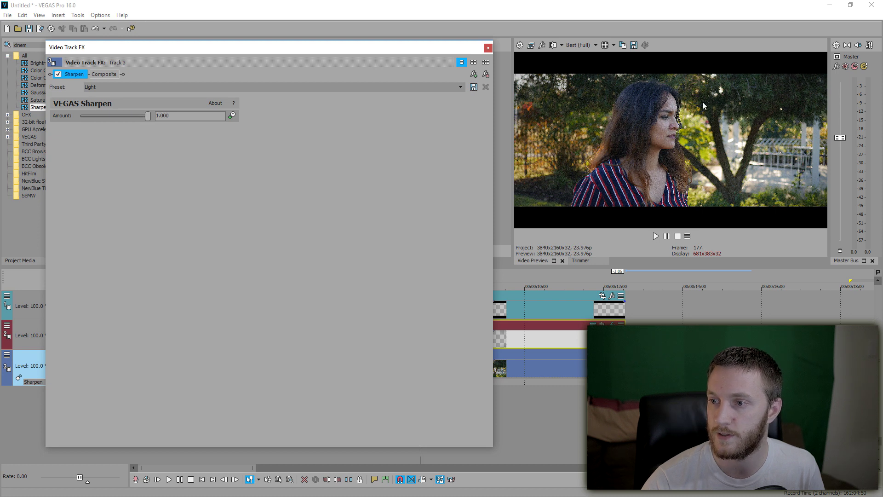
double_click(180, 113)
type("0.2")
key("Return")
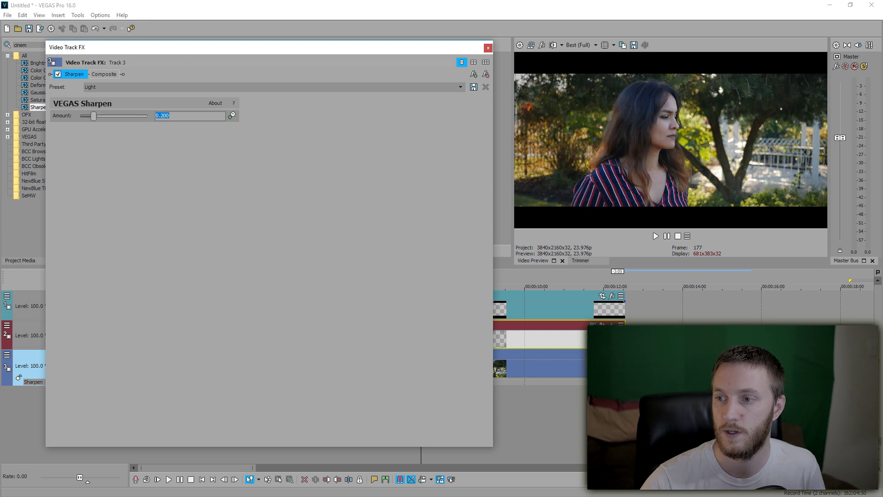
left_click(488, 47)
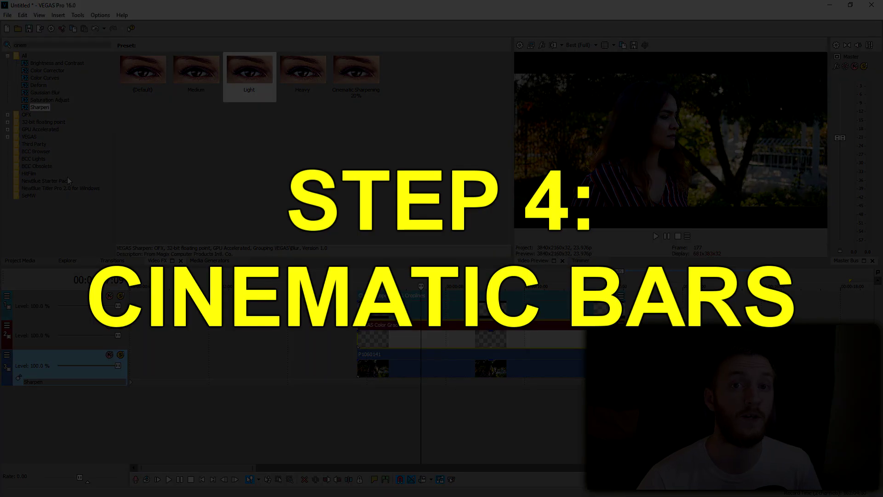
- Apply default Color Curves to P1060141 and bend its RGB curve into a gentle S for contrast
left_click(44, 78)
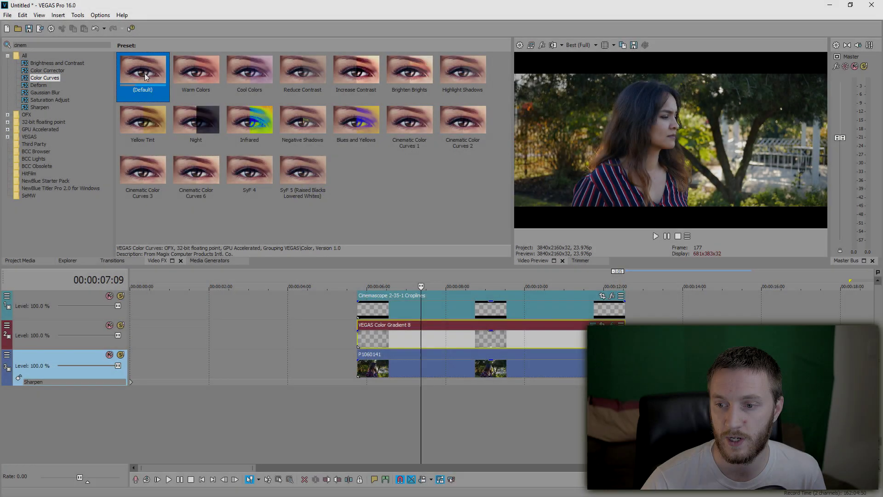
left_click_drag(145, 77, 392, 365)
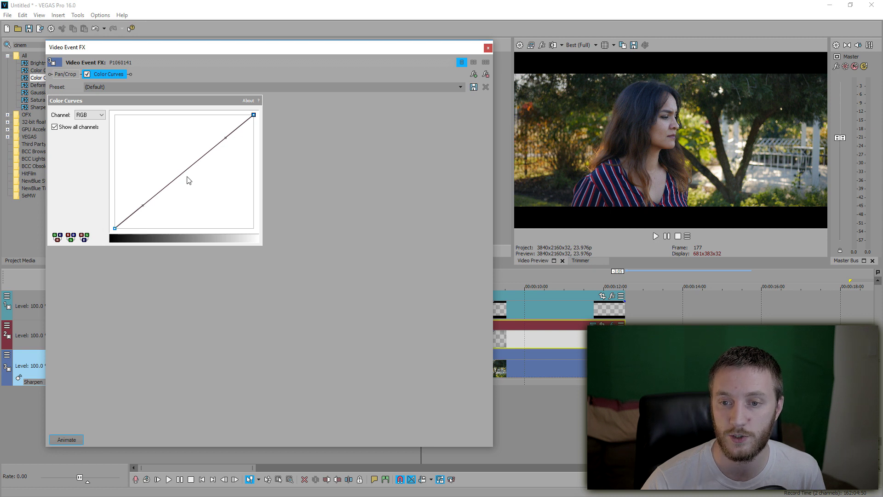
left_click(144, 205)
left_click_drag(144, 205, 165, 220)
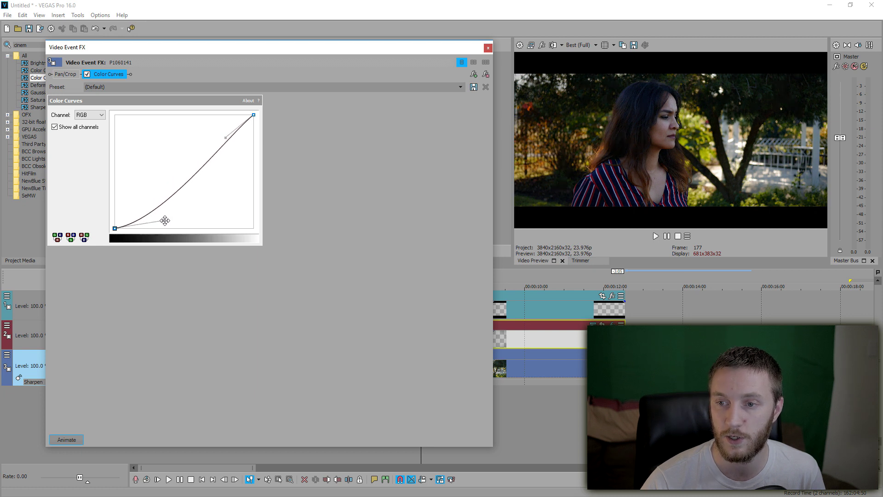
left_click_drag(164, 221, 132, 167)
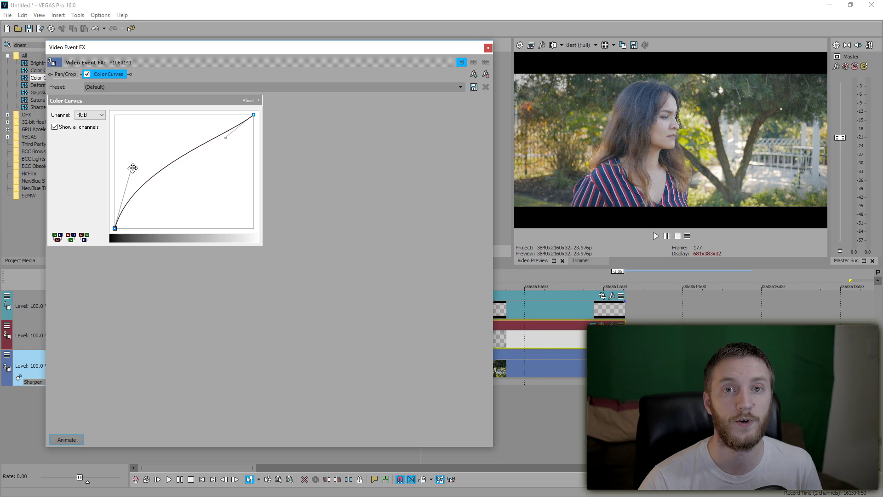
left_click_drag(132, 168, 142, 193)
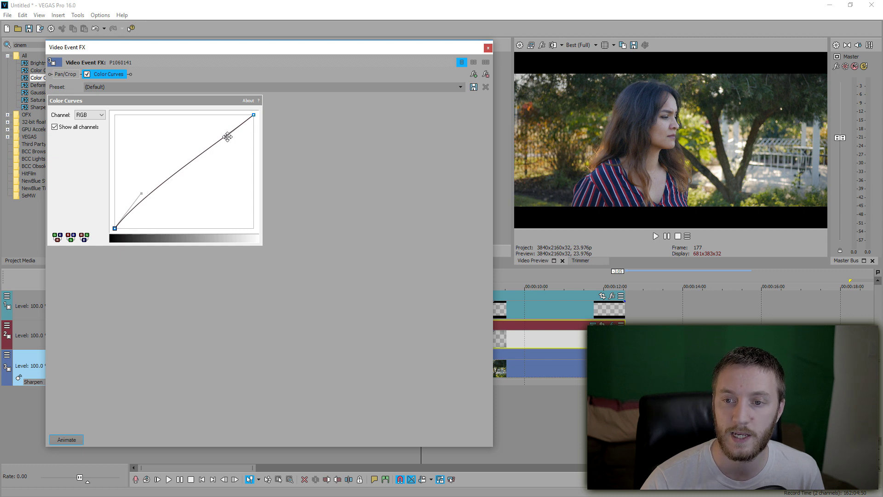
left_click_drag(227, 137, 229, 150)
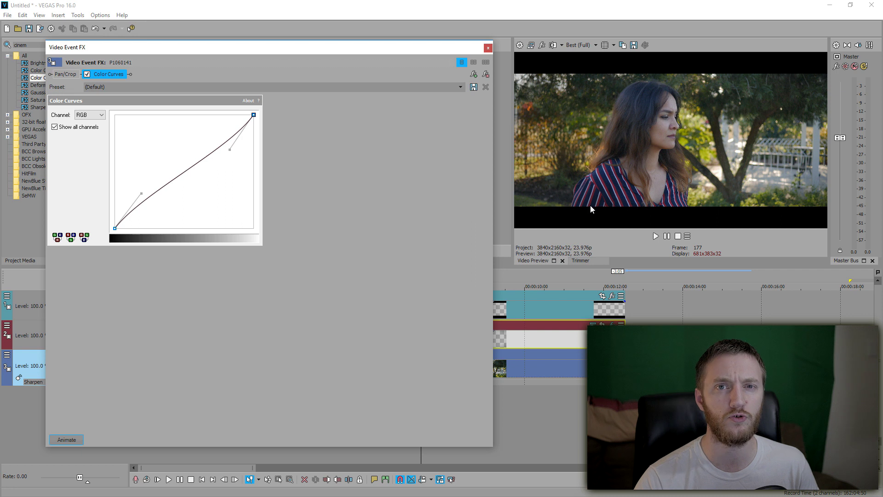
left_click(487, 48)
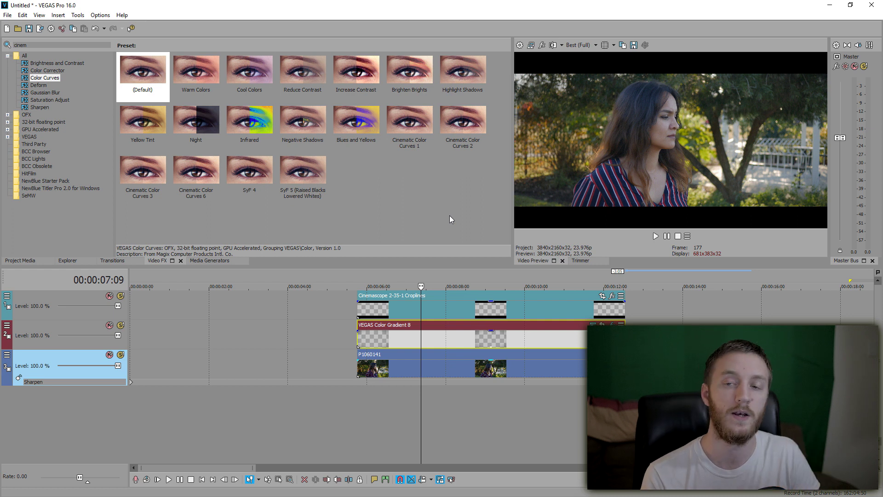
- Search Video FX for 'lut' to list LUT Filter presets such as Teal-Orange 8700
left_click(46, 46)
type("lut")
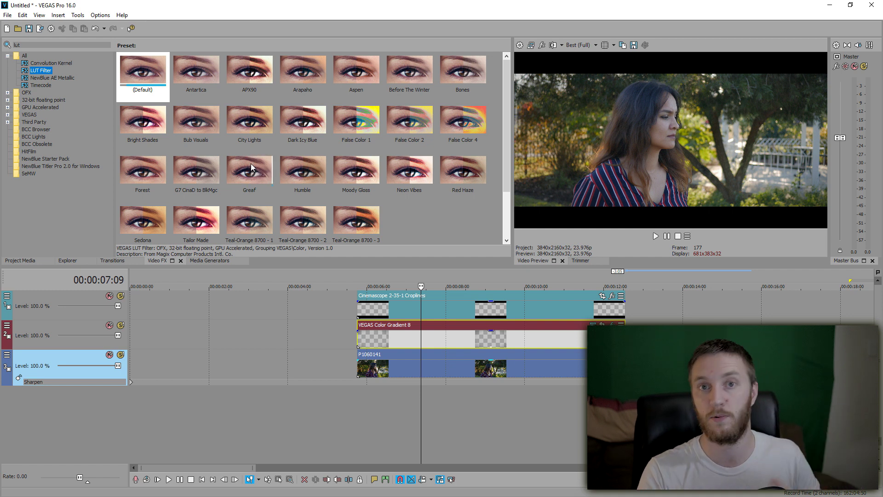
- Add the Teal-Orange 8700 - 1 LUT Filter preset to the footage track and view the full preview
left_click(231, 224)
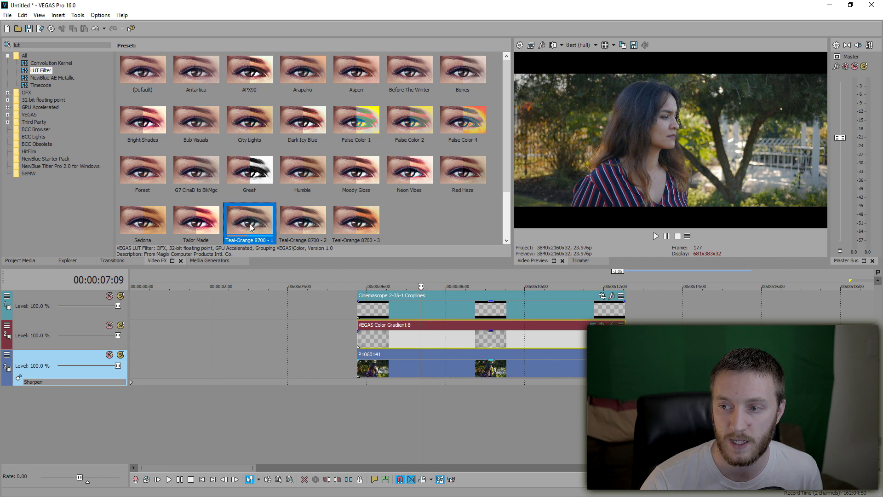
left_click_drag(248, 226, 56, 376)
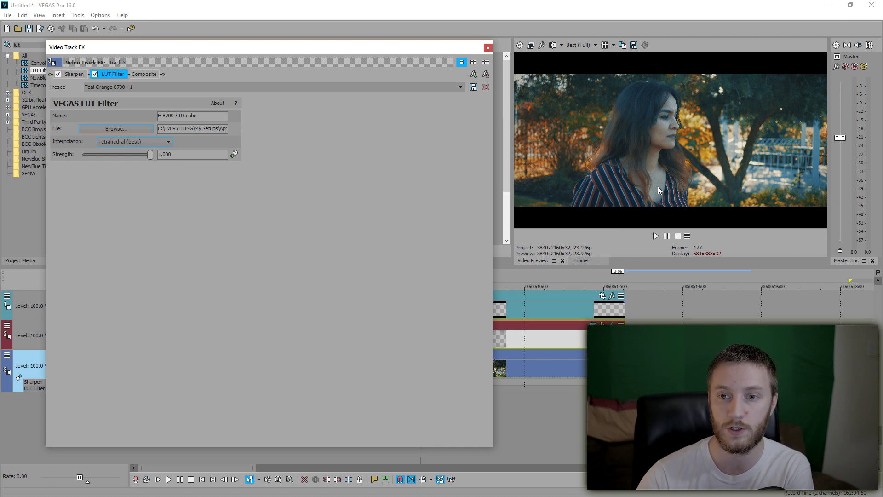
left_click(553, 45)
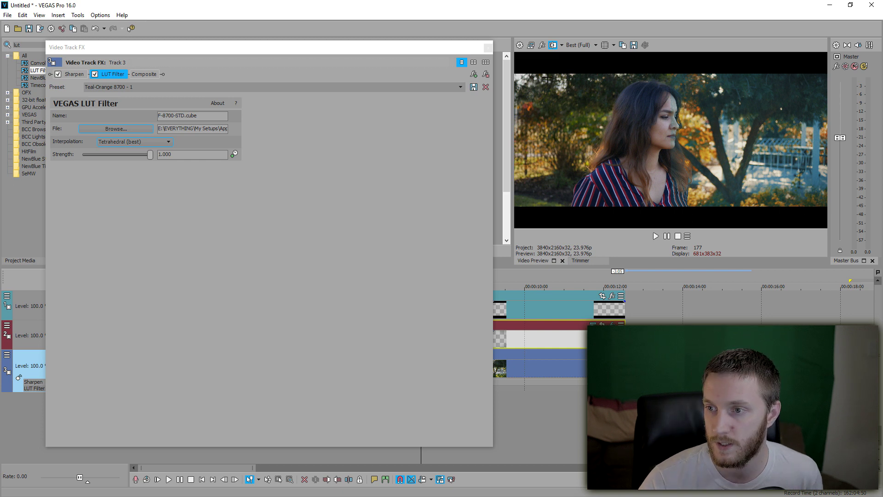
left_click(553, 45)
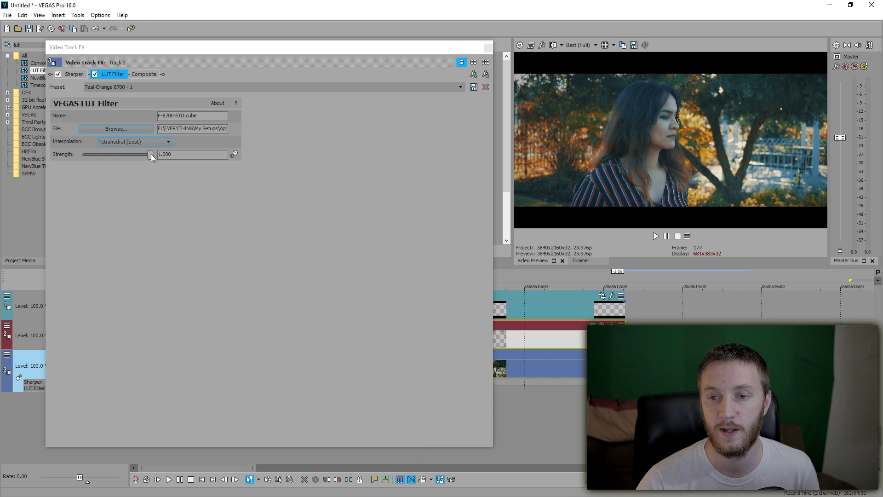
- Set the LUT strength to 0.400 and toggle the filter off and on to compare
left_click_drag(150, 154, 115, 155)
key("Tab")
type("0.4")
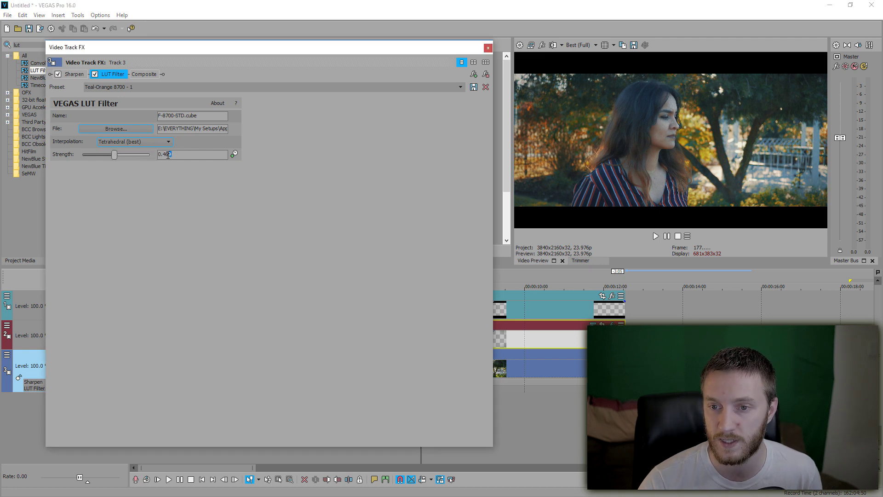
key("Return")
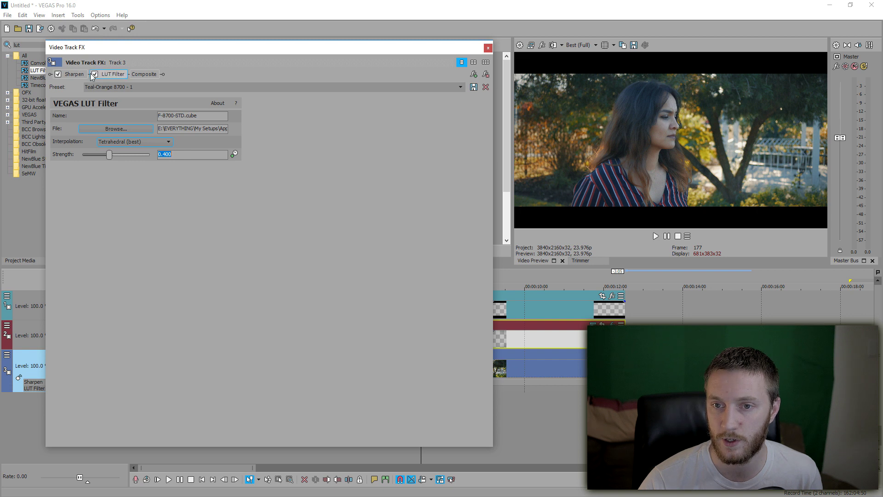
left_click(94, 74)
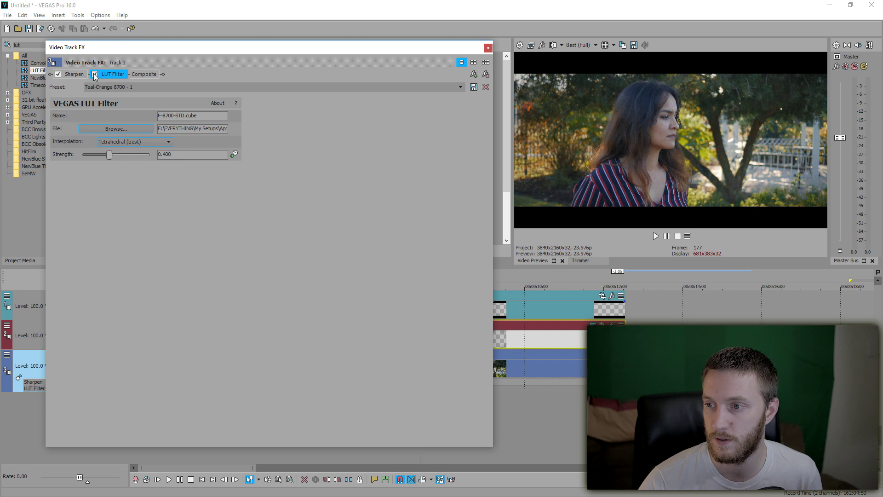
left_click(94, 74)
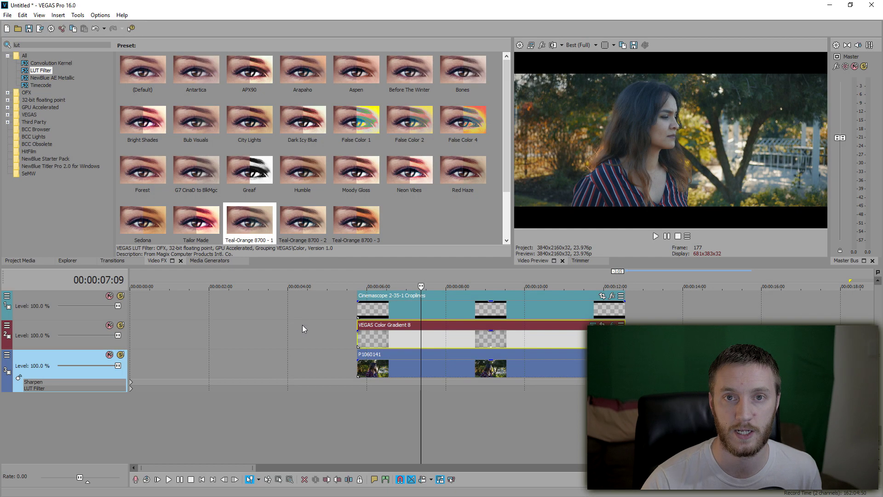
- Search Video FX for 'cinem' and add the default Color Corrector to the footage track
double_click(44, 45)
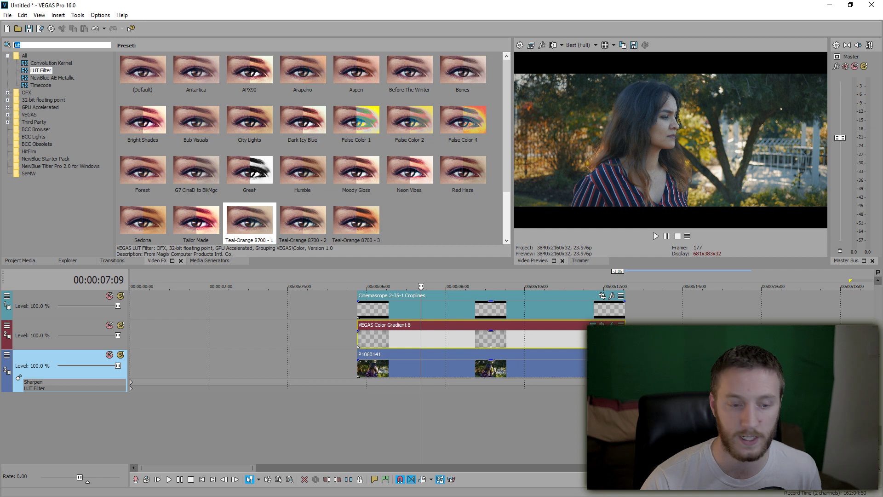
type("cinem")
left_click_drag(144, 76, 34, 366)
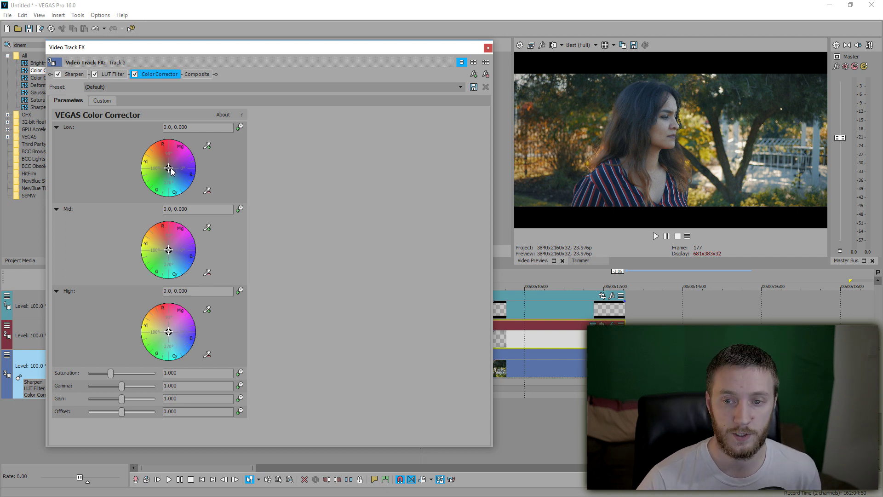
- Warm the Low colour wheel to 235.01, 0.1744 and shift Mid to 121.82, 0.411
left_click_drag(168, 168, 172, 171)
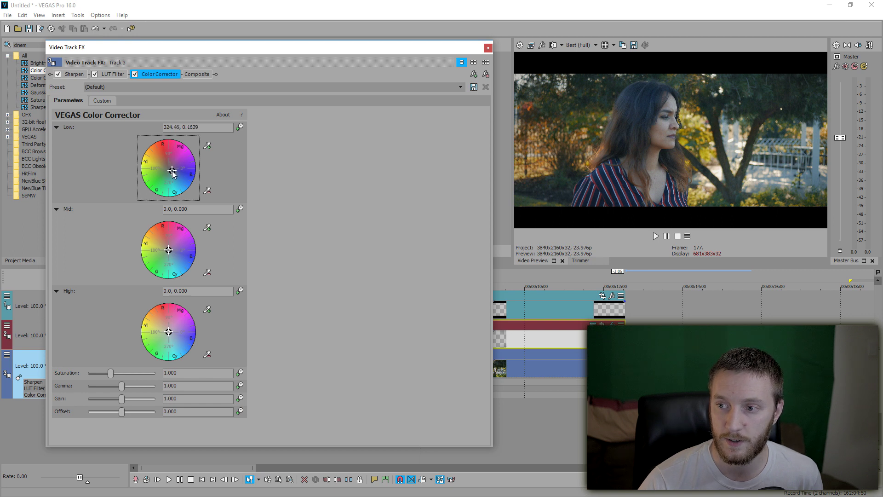
mouse_move(172, 171)
left_mouse_down()
mouse_move(193, 191)
mouse_move(172, 172)
left_mouse_up()
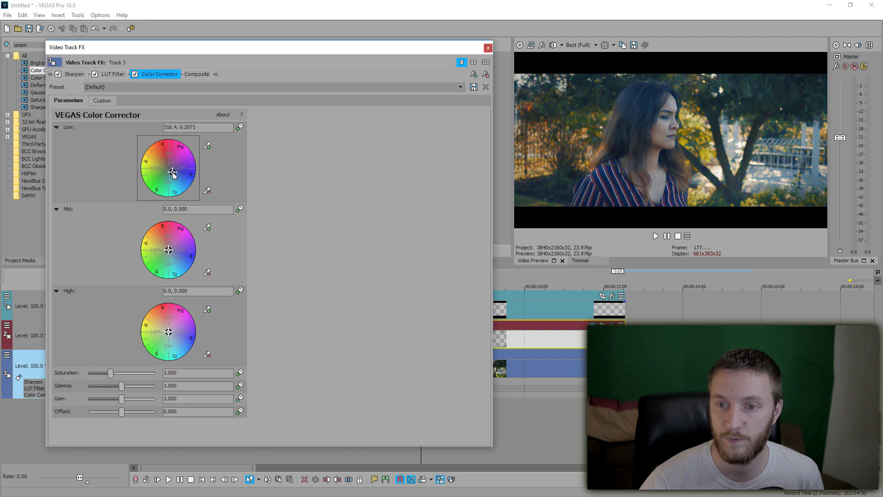
left_click_drag(173, 174, 166, 175)
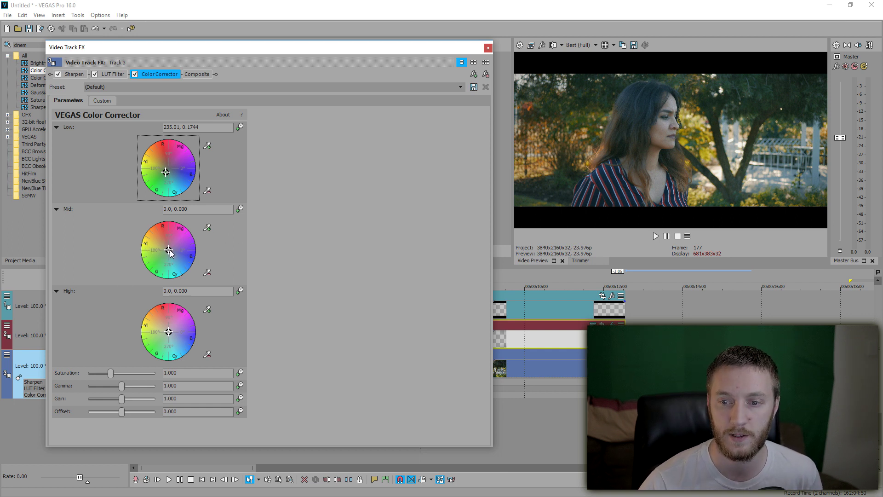
left_click_drag(168, 251, 164, 242)
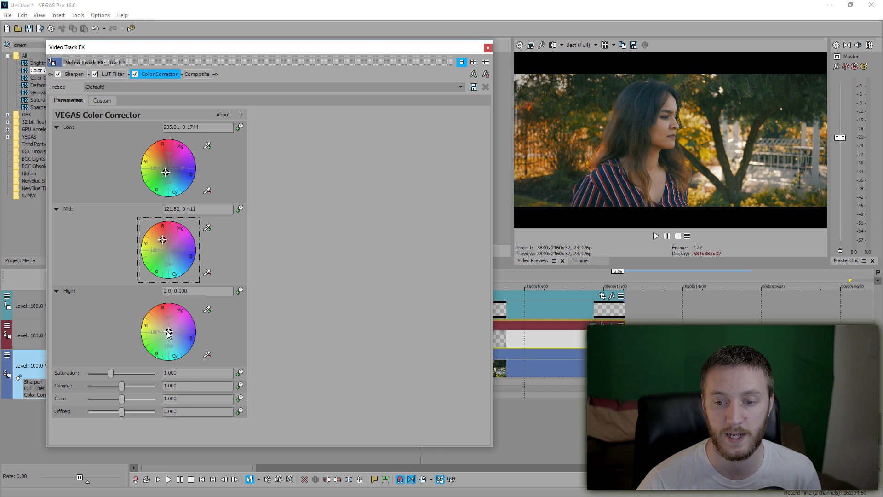
- Start adjusting the highlight balance on the Color Corrector's High color wheel
left_click(169, 333)
- Set the Color Corrector High wheel to 317.94, 0.4265 and refine Low to 228.01, 0.1495
left_click_drag(169, 334, 195, 366)
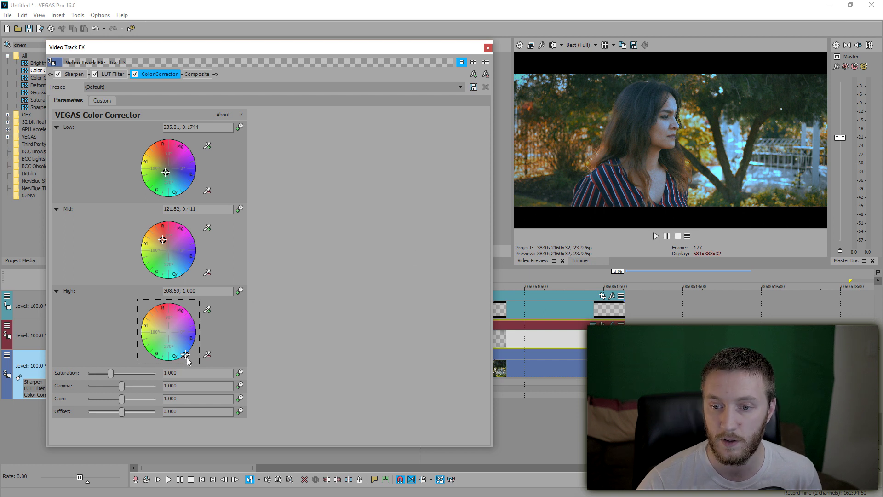
left_click_drag(186, 355, 177, 342)
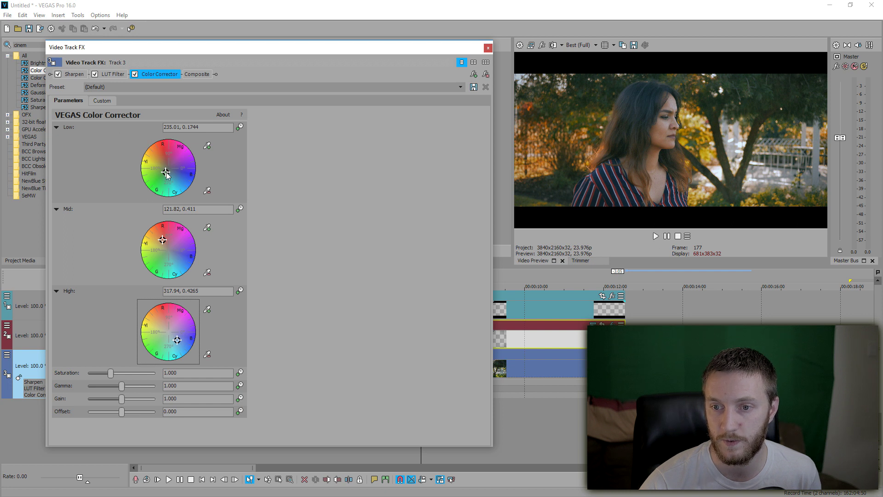
left_click_drag(166, 173, 174, 173)
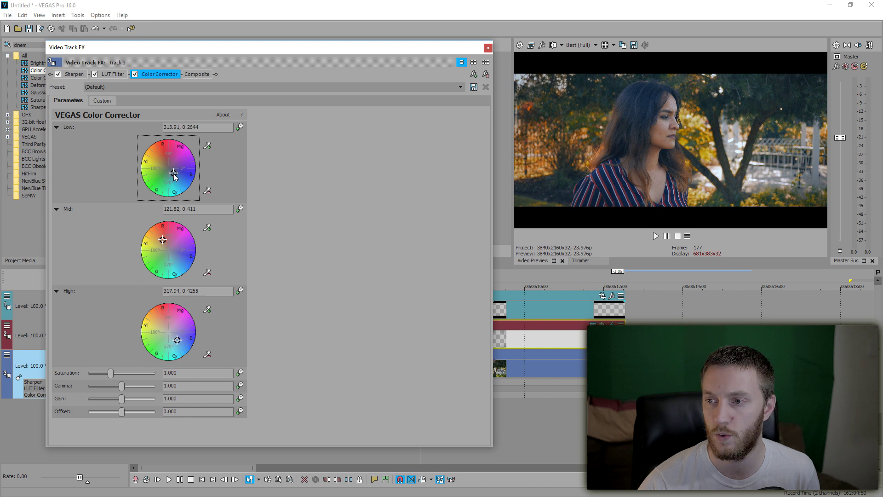
left_click_drag(173, 173, 166, 172)
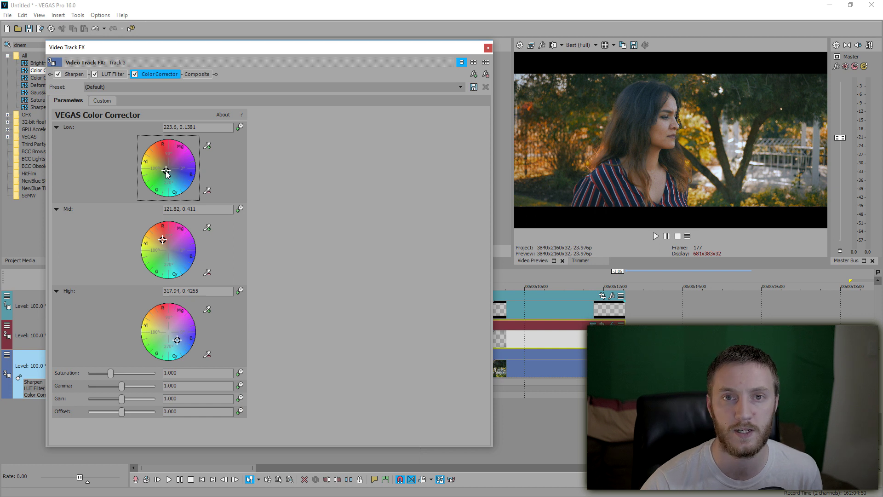
left_click_drag(166, 171, 166, 171)
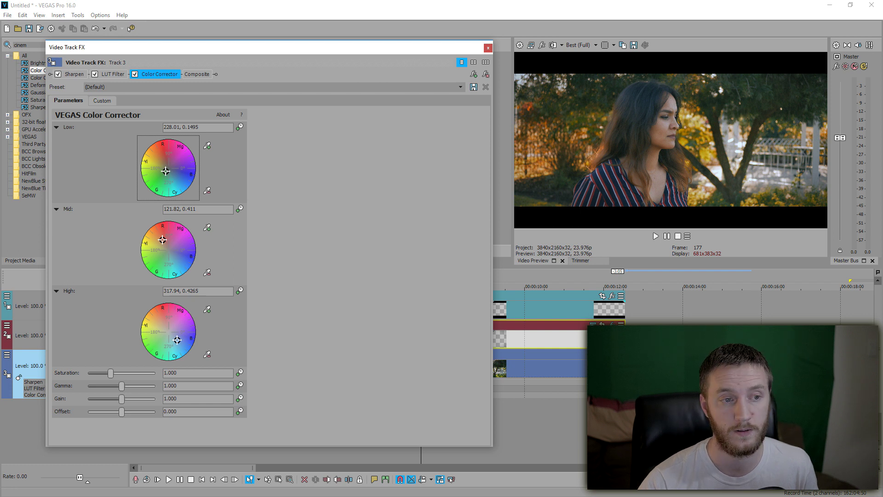
- Place the 4K Grain by IWLTBAP clip on track 3 at 6 s with 10% opacity
left_click(303, 306)
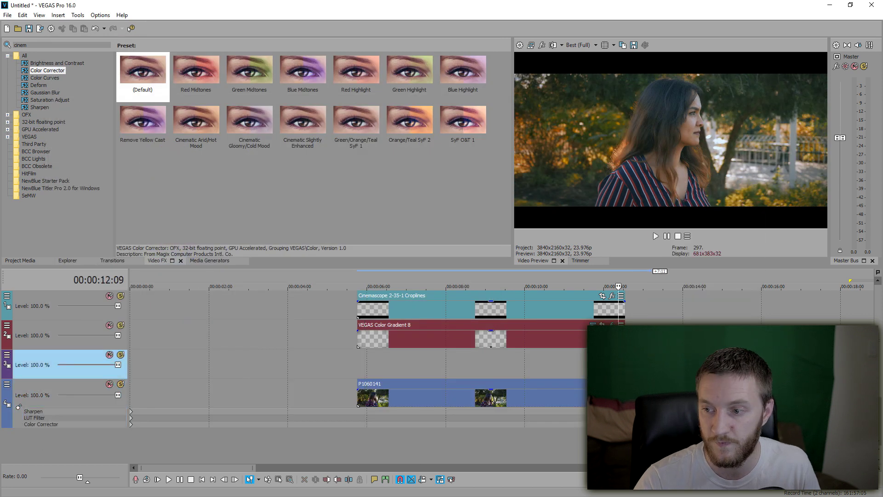
left_click_drag(690, 363, 386, 363)
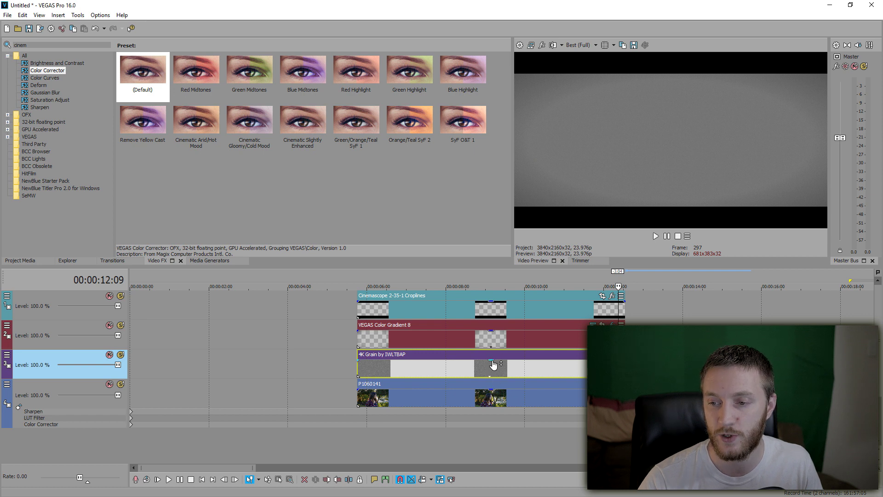
left_click_drag(493, 365, 488, 379)
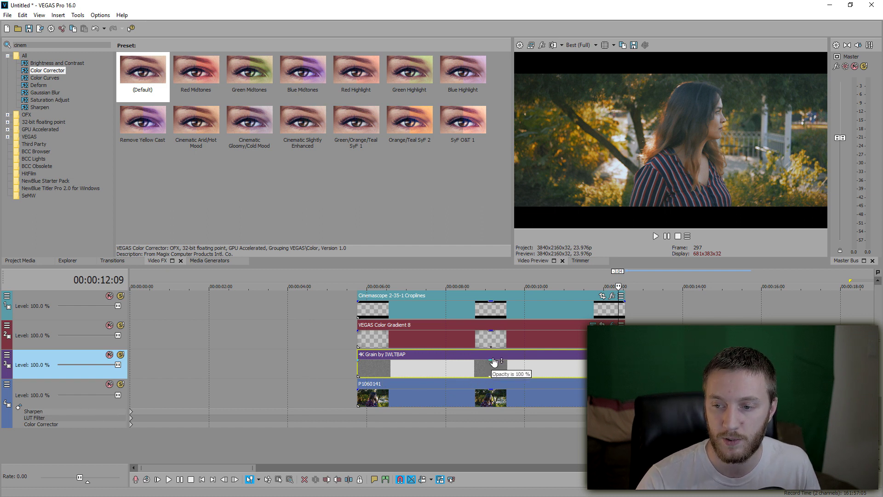
left_click(7, 356)
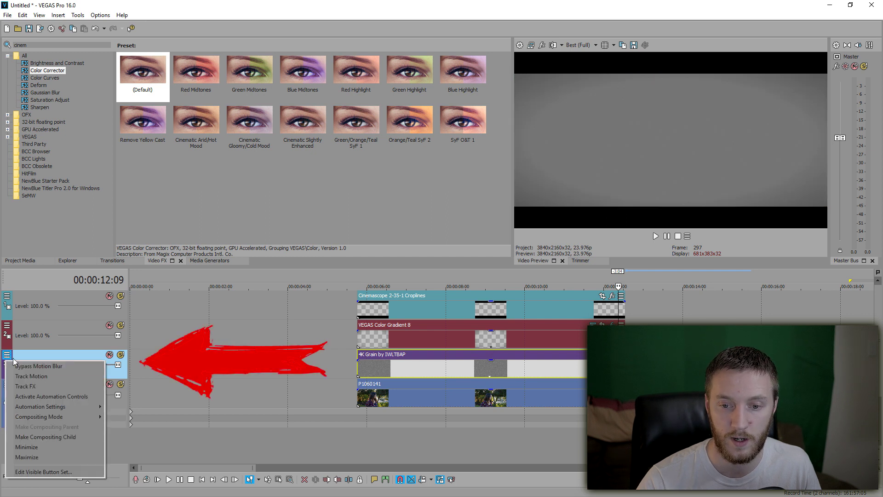
- Set the grain track's compositing mode to Hard Light, then select the P1060141 clip near 6 s
mouse_move(62, 417)
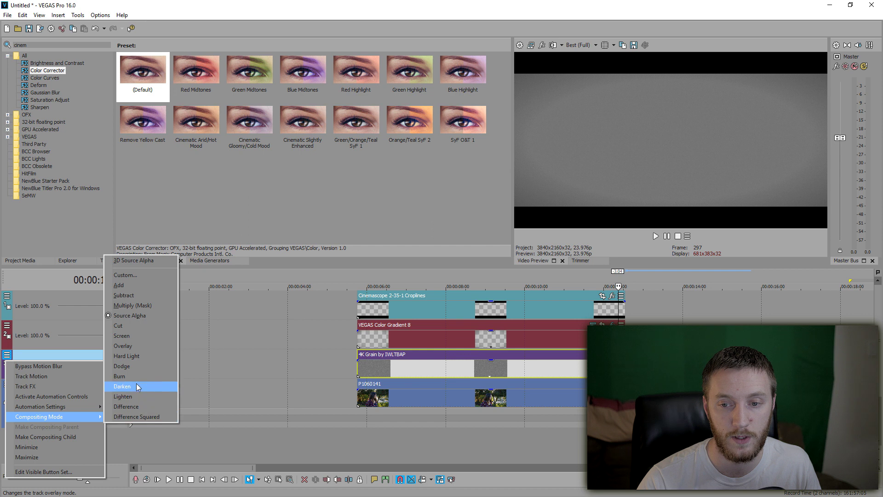
left_click(134, 359)
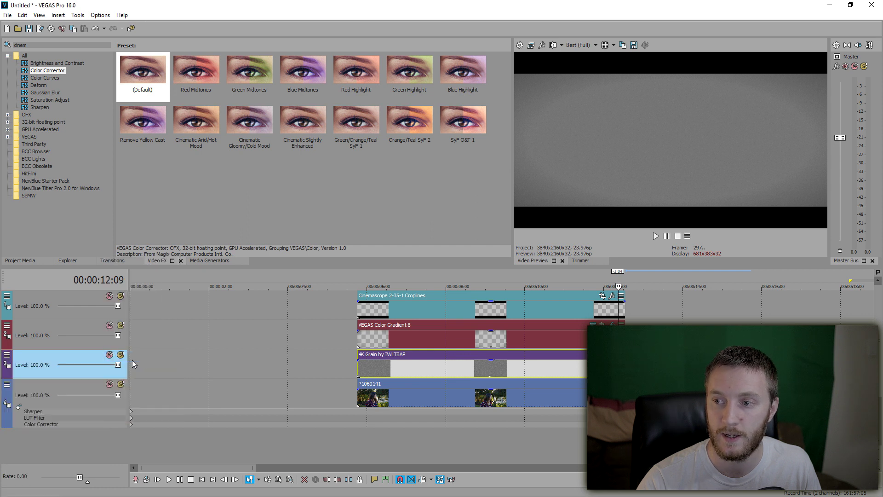
left_click(379, 373)
left_click(383, 404)
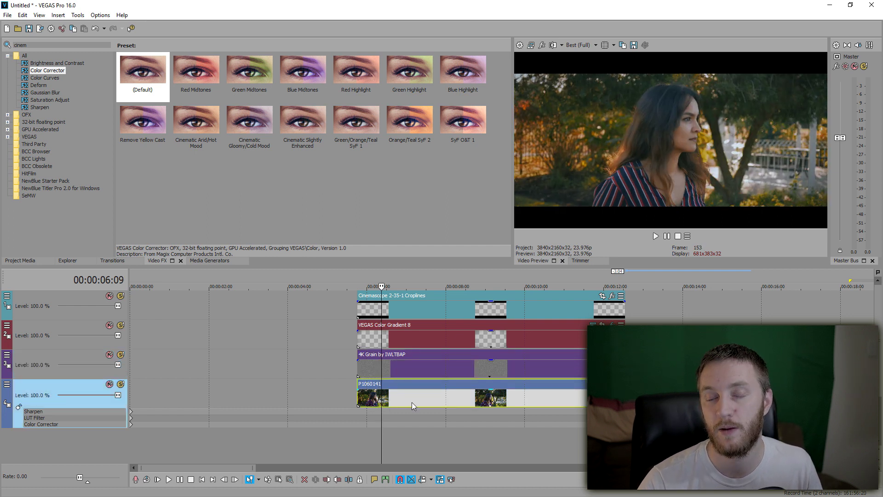
left_click(602, 383)
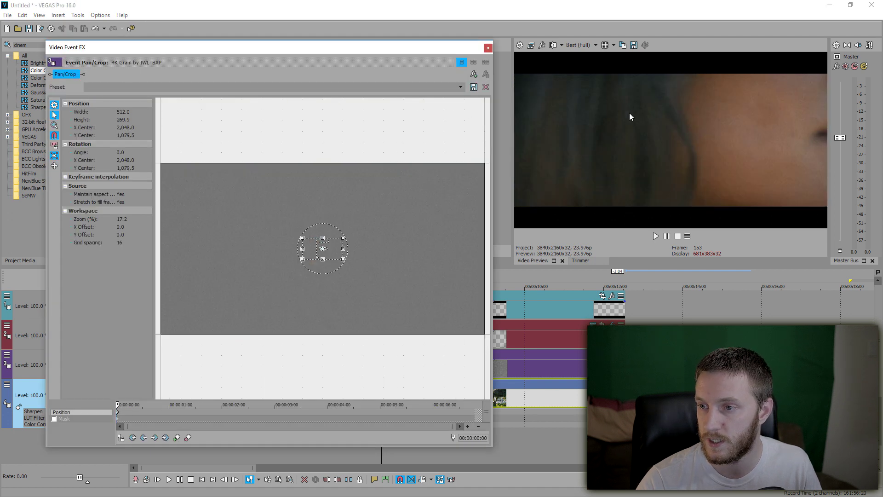
left_click(487, 48)
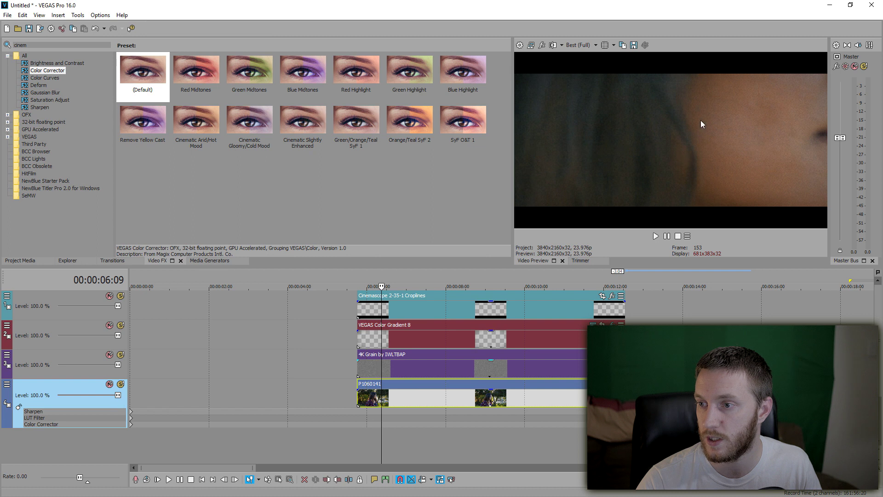
left_click(109, 355)
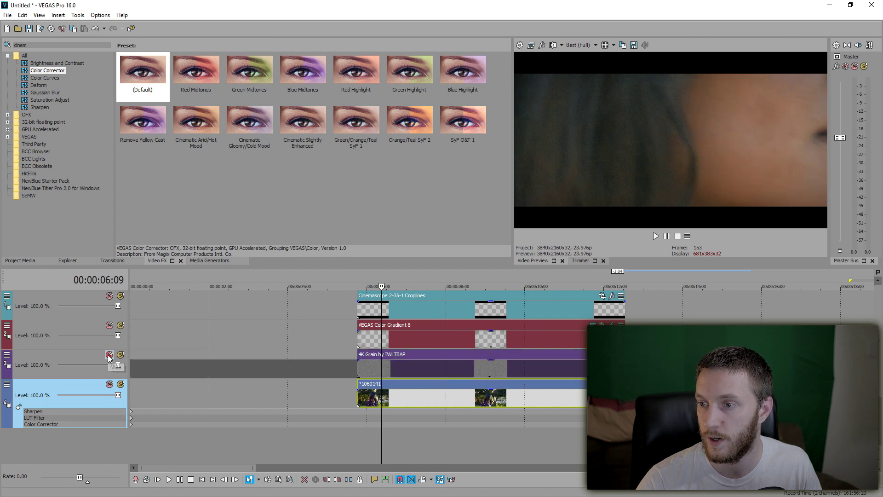
left_click(109, 355)
left_click(109, 355)
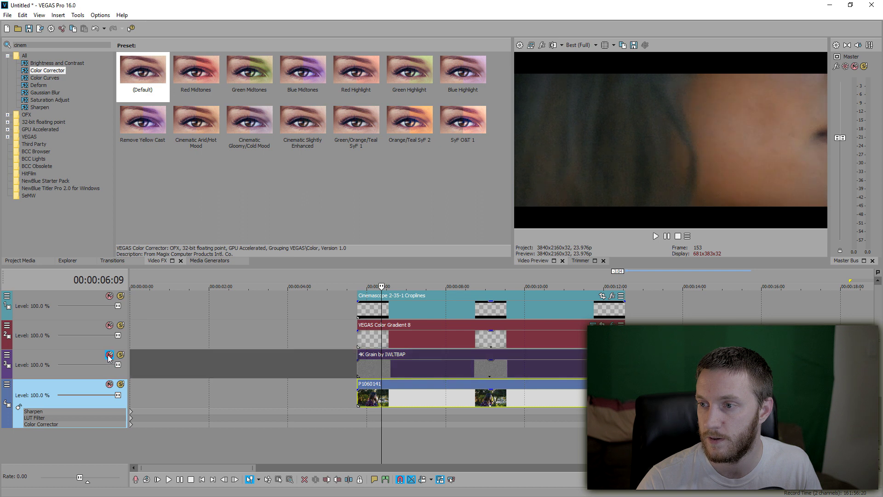
left_click(109, 355)
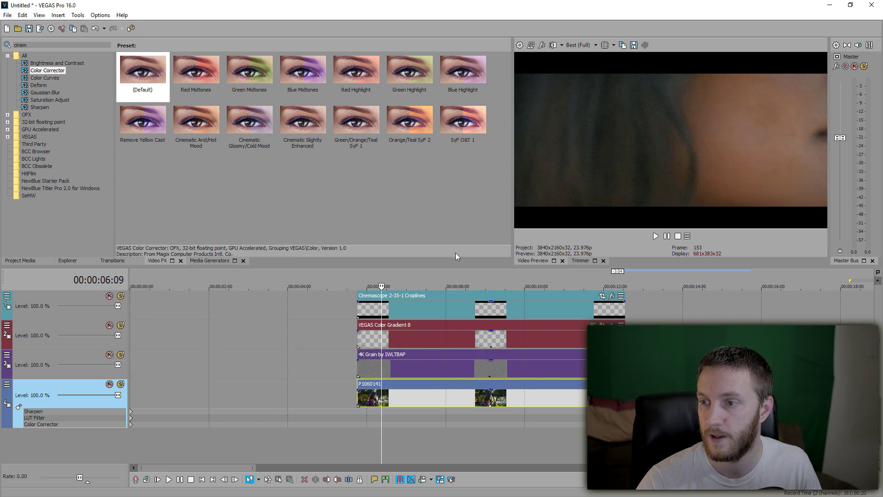
left_click(389, 364)
key("space")
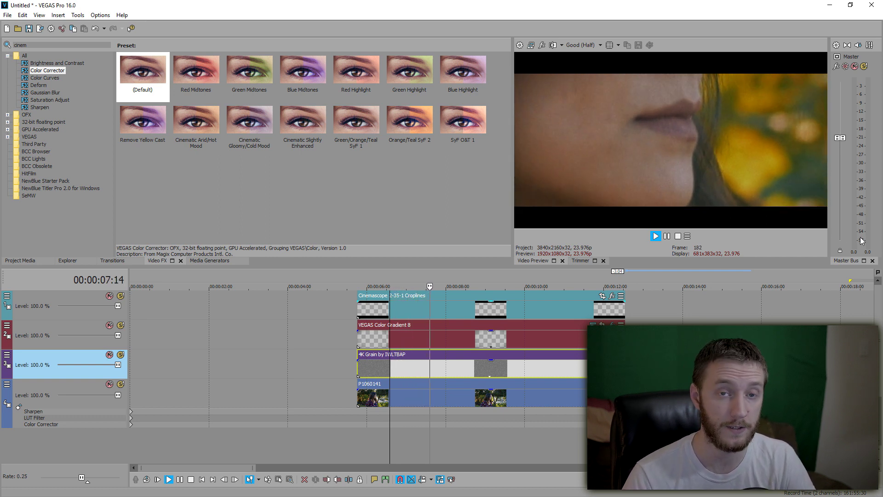
key("space")
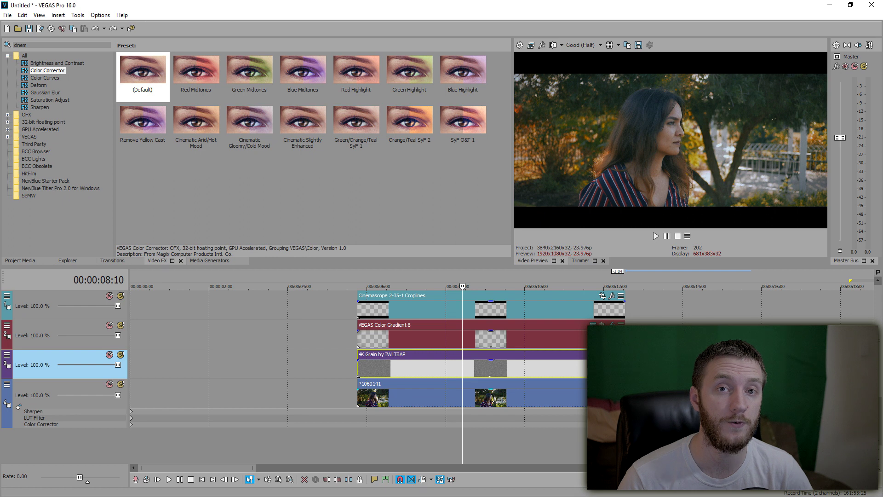